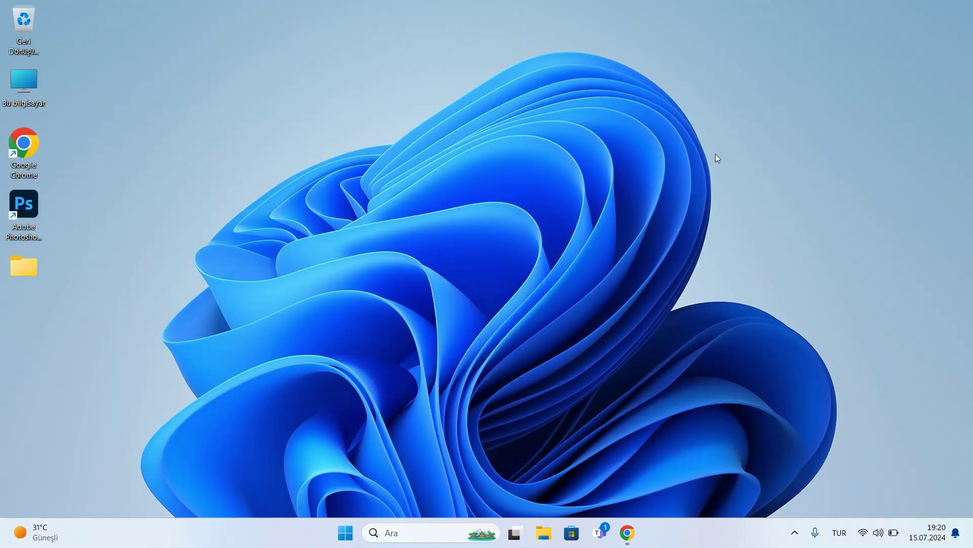
- Find Aygıt Yöneticisi (Device Manager) through Windows search and open it in a maximized window
left_click(404, 531)
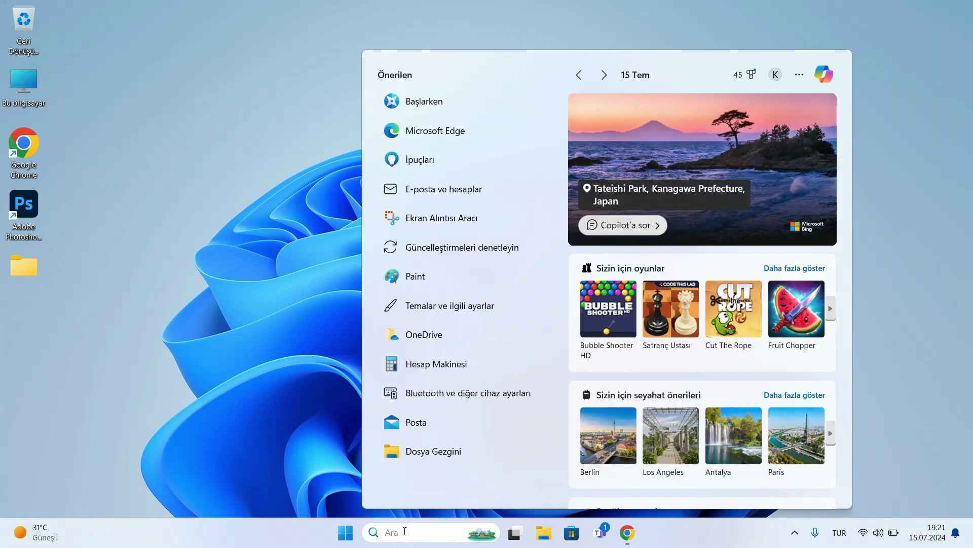
type("aygıt y")
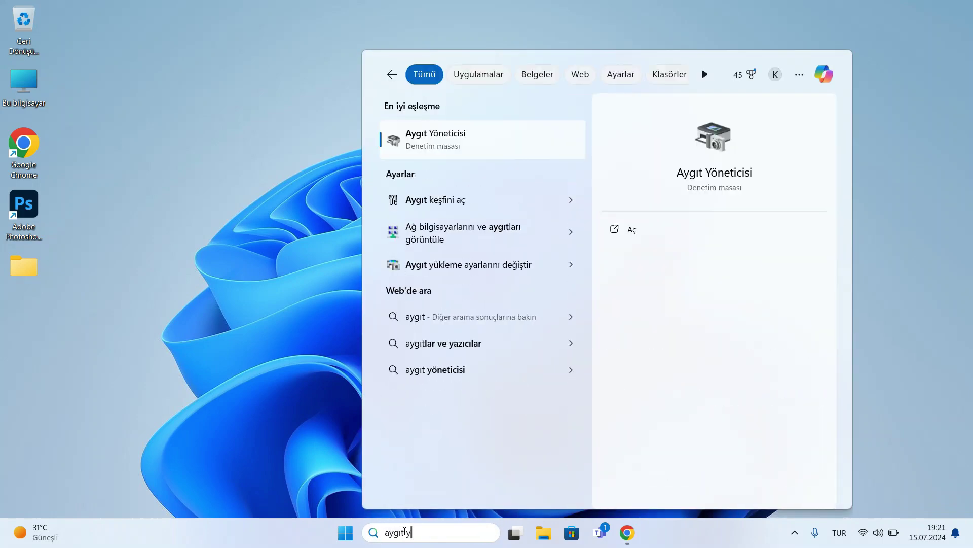
type("öneticisi")
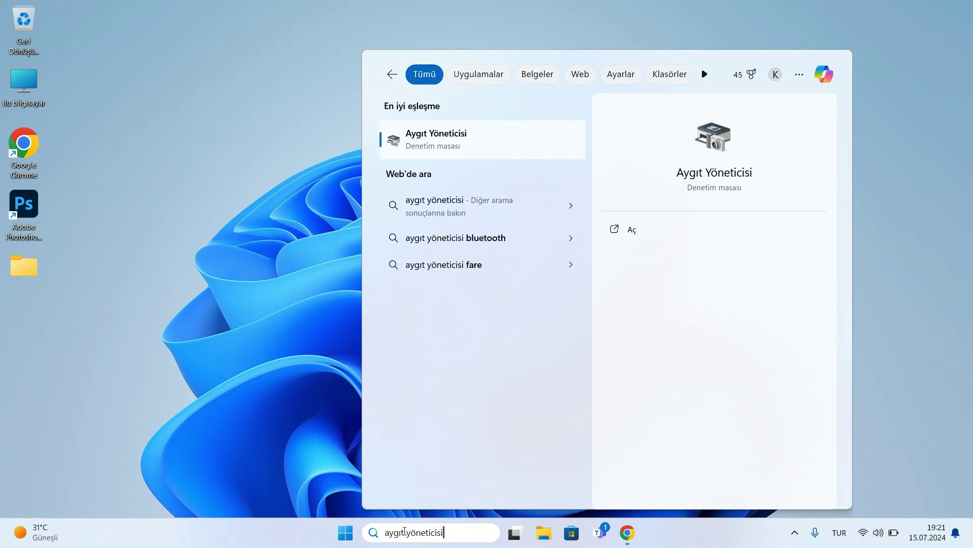
left_click(467, 135)
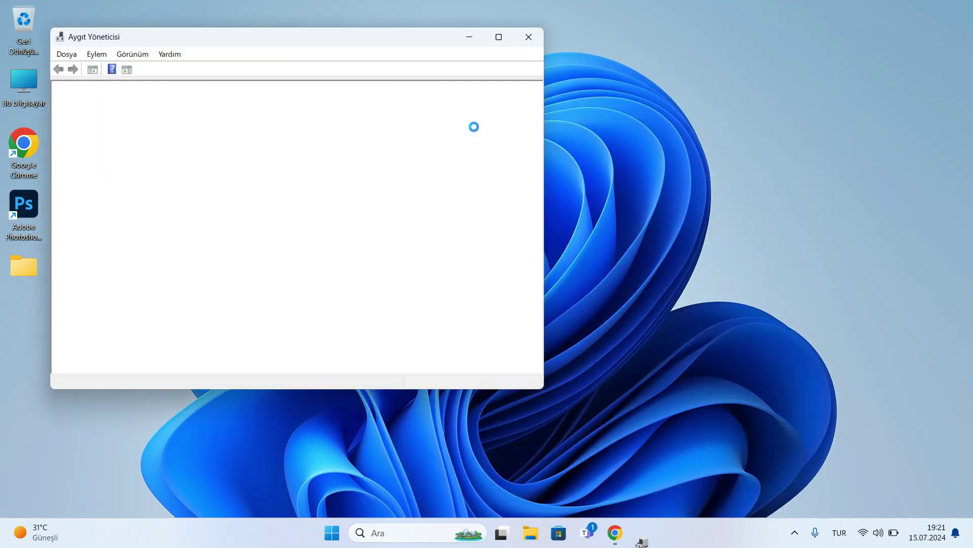
left_click(500, 38)
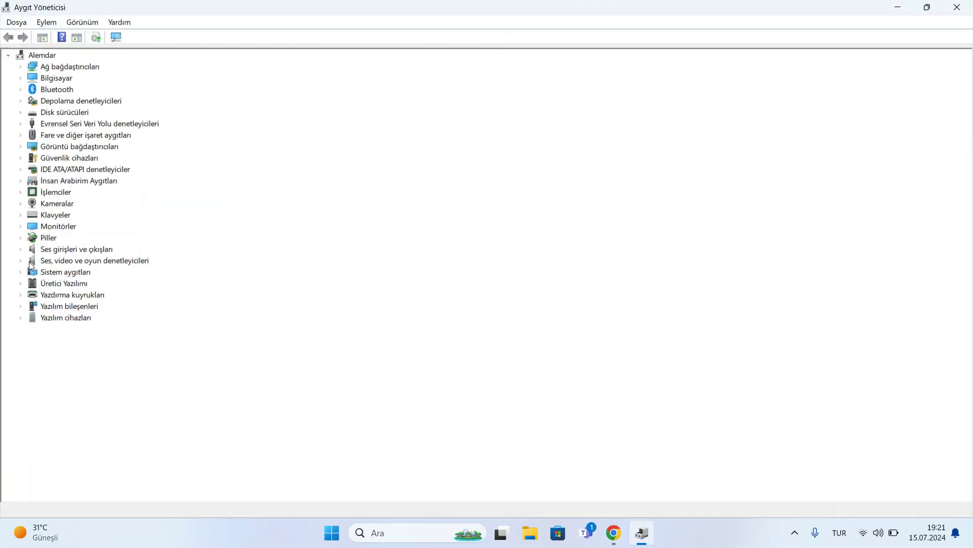
- Run an automatic driver update for Hoparlör (Realtek(R) Audio) under Ses girişleri ve çıkışları and close the wizard
left_click(20, 249)
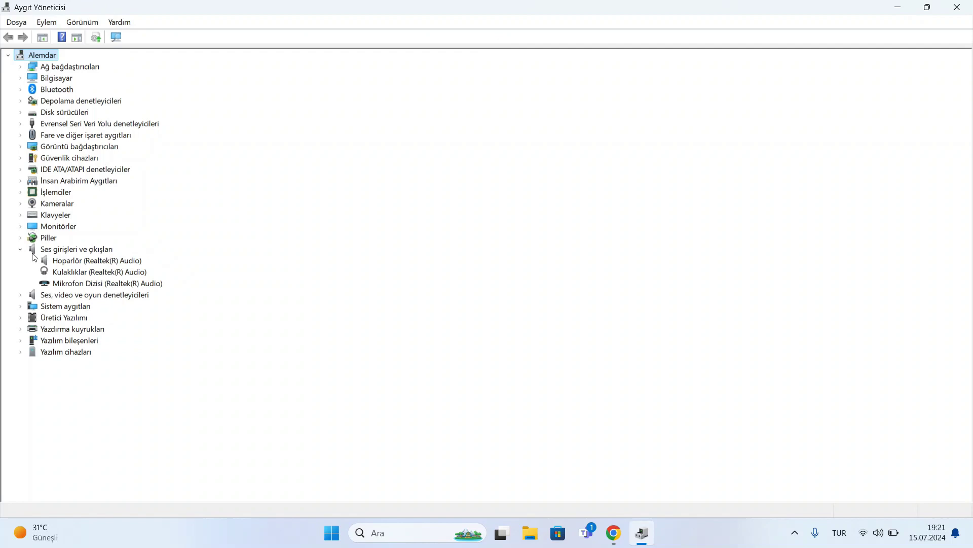
right_click(65, 263)
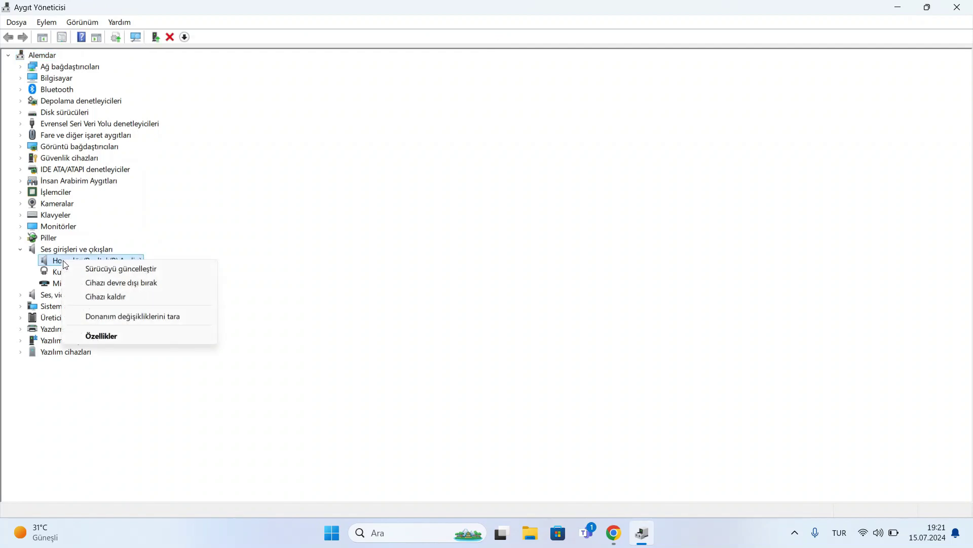
left_click(158, 273)
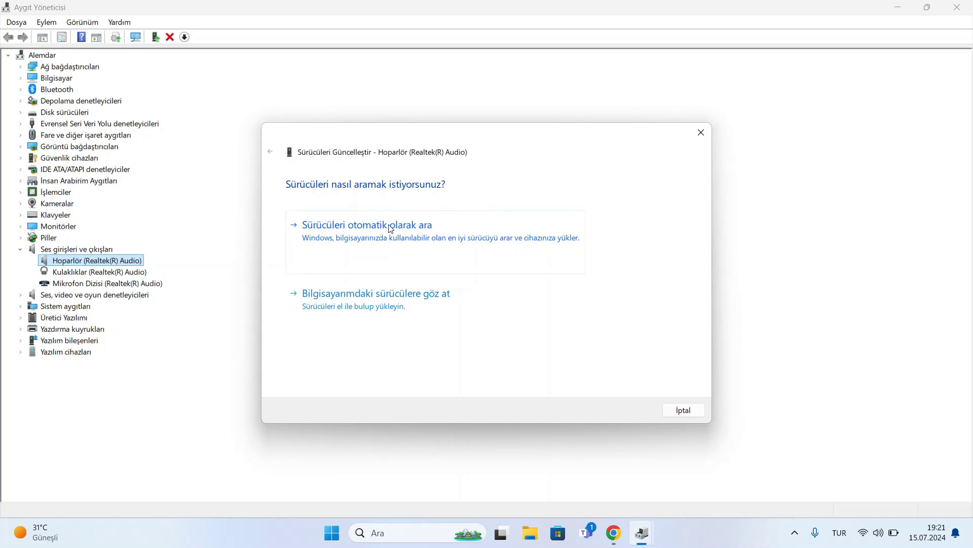
left_click(427, 241)
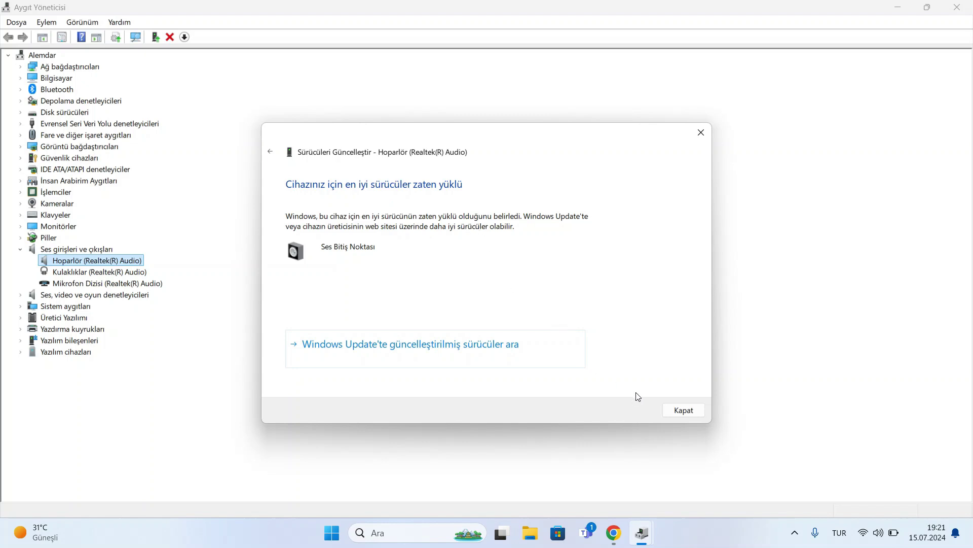
left_click(684, 411)
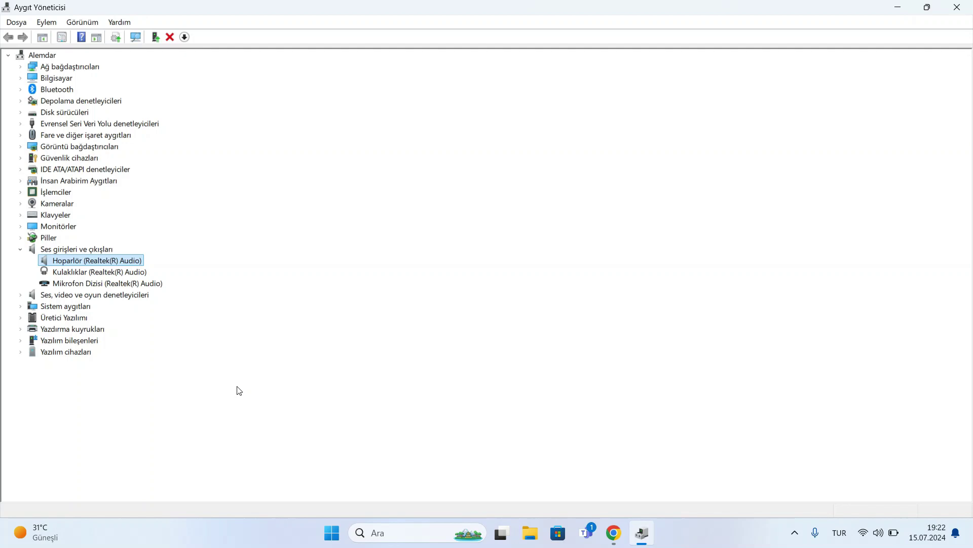
- Update the Hoparlör (Realtek(R) Audio) driver manually, installing Ses Bitiş Noktası from the list of available drivers on the computer
right_click(80, 261)
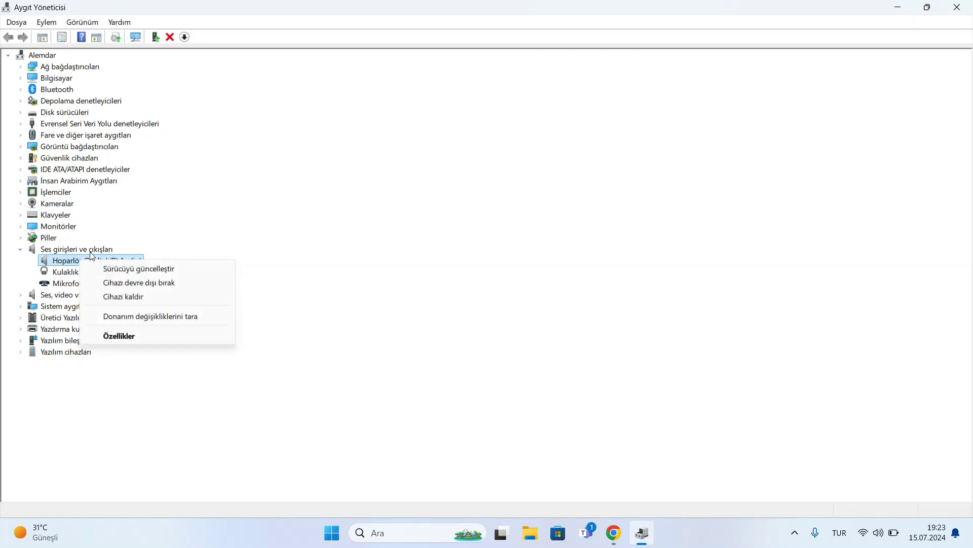
left_click(162, 270)
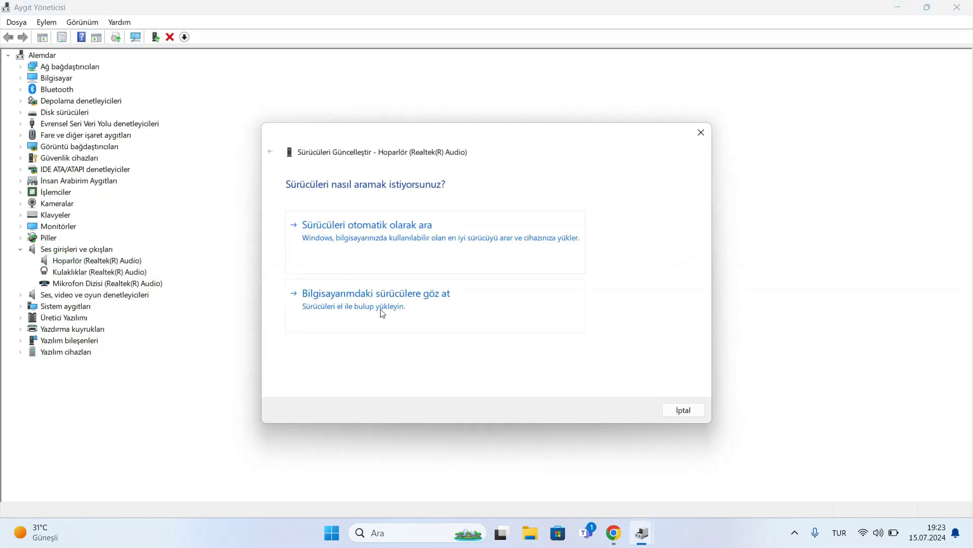
left_click(423, 313)
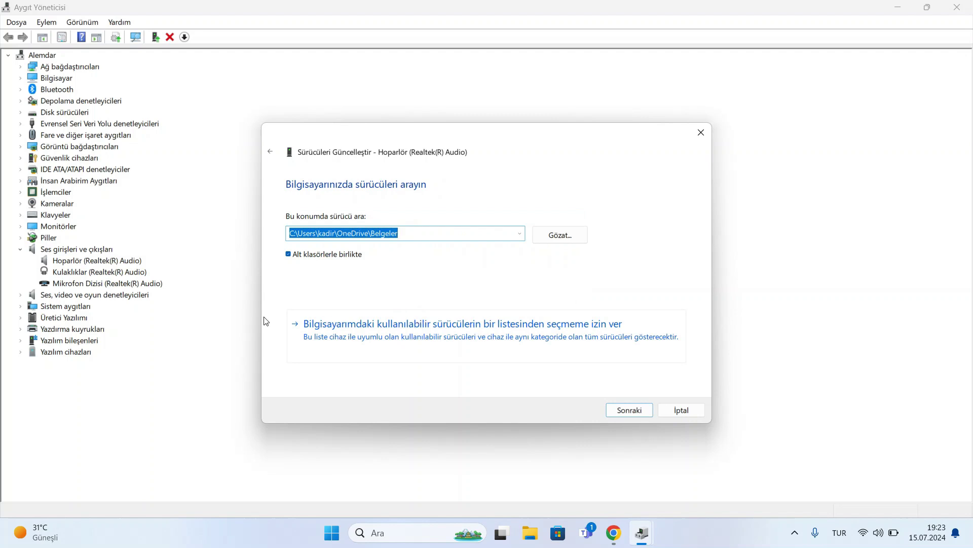
left_click(509, 337)
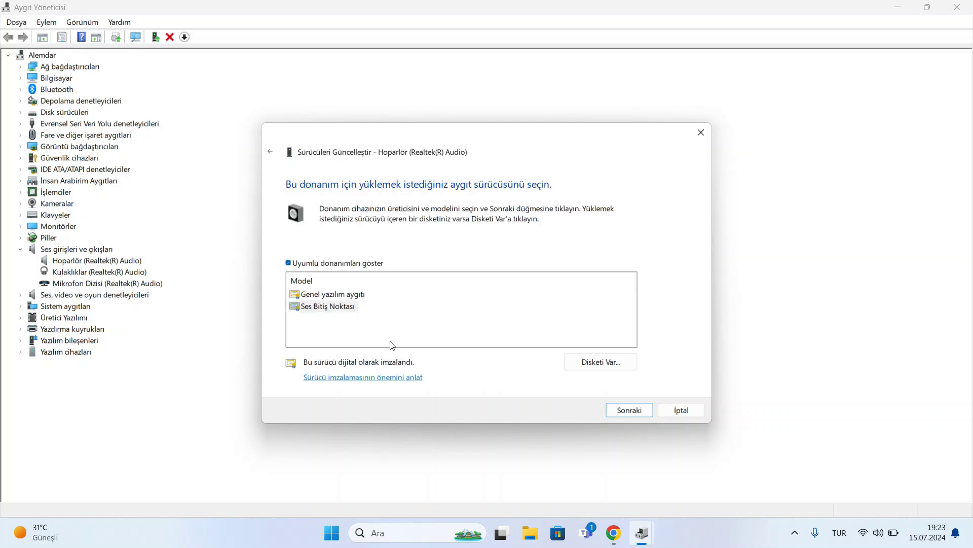
left_click(615, 415)
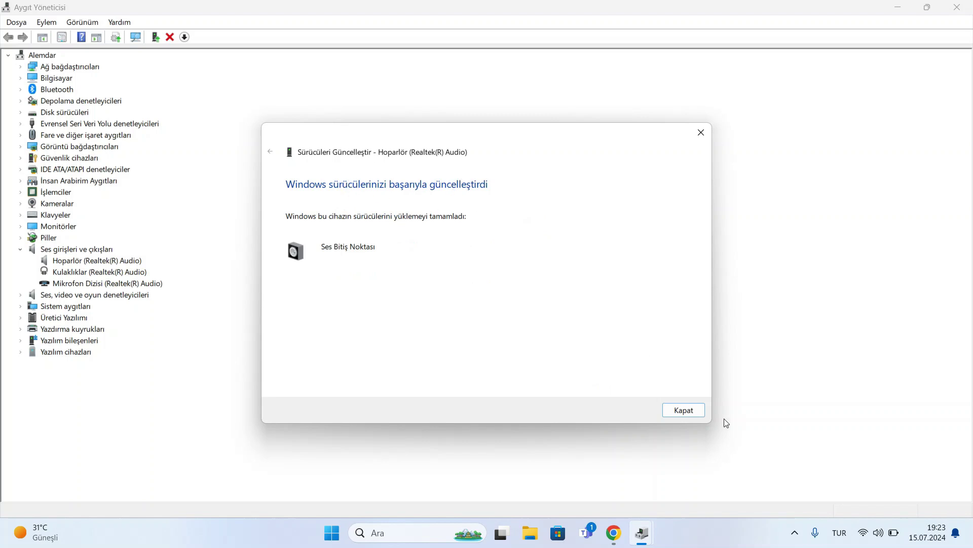
left_click(697, 410)
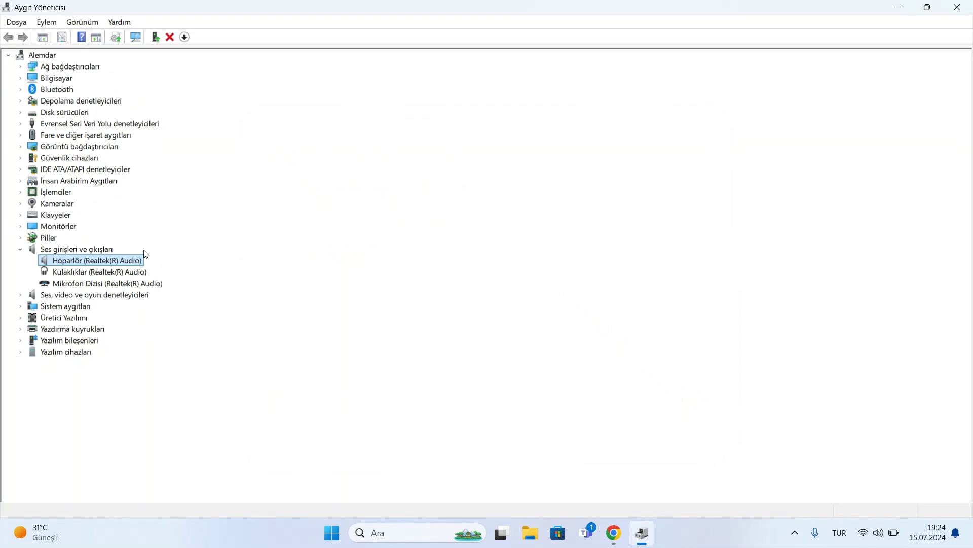
- Try to uninstall the Hoparlör (Realtek(R) Audio) device under Ses girişleri ve çıkışları
left_click(20, 250)
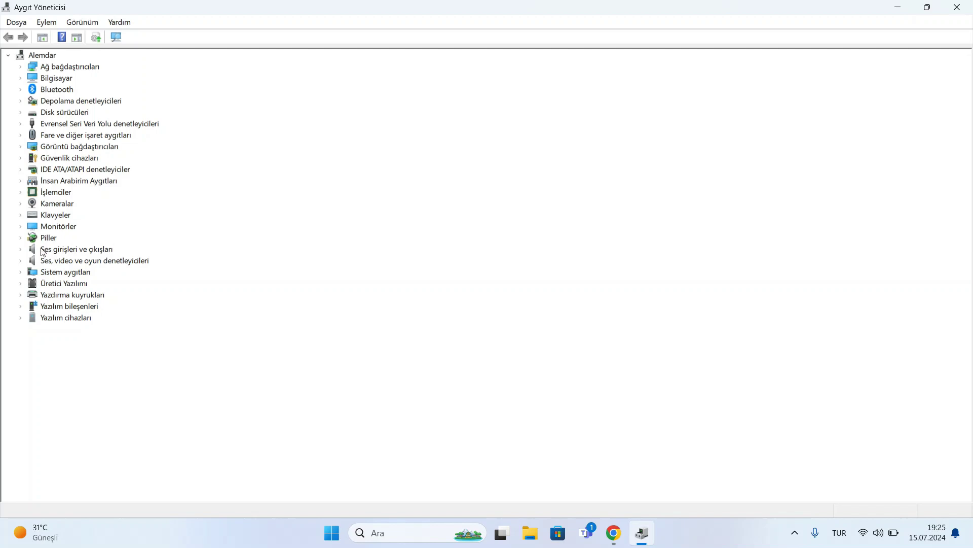
left_click(21, 250)
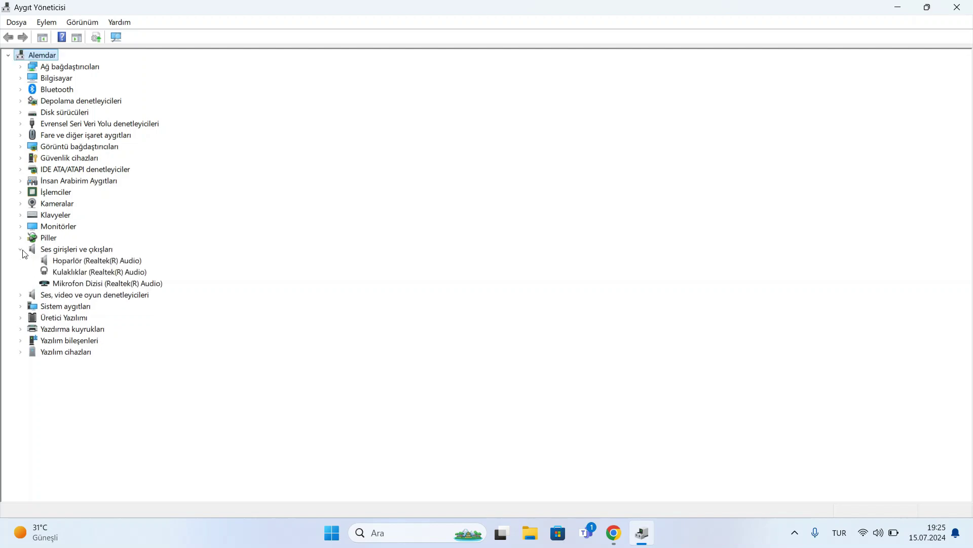
right_click(61, 263)
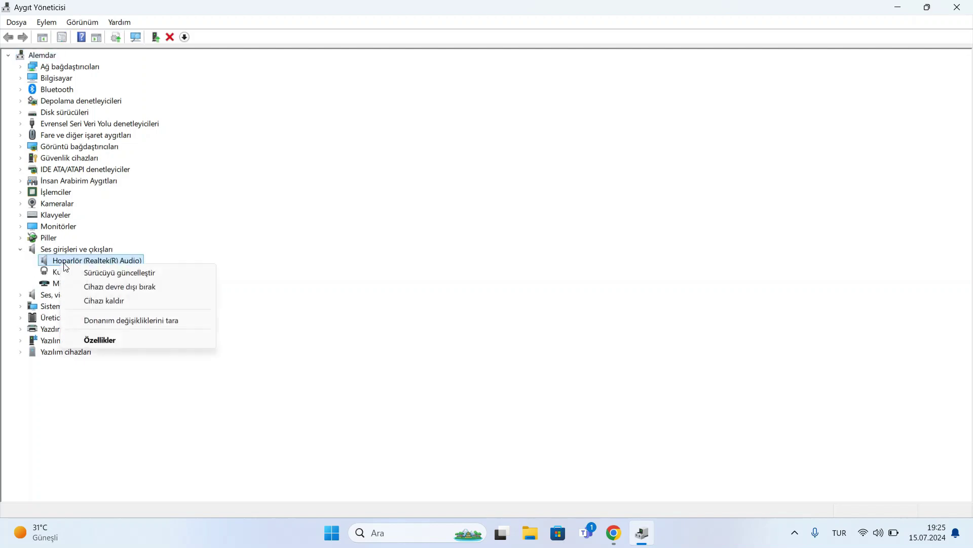
left_click(129, 302)
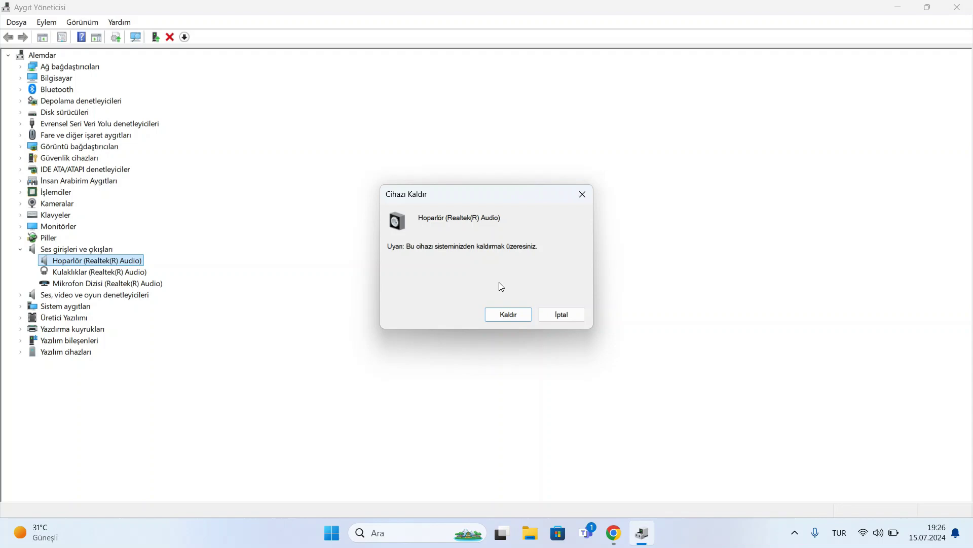
key("Return")
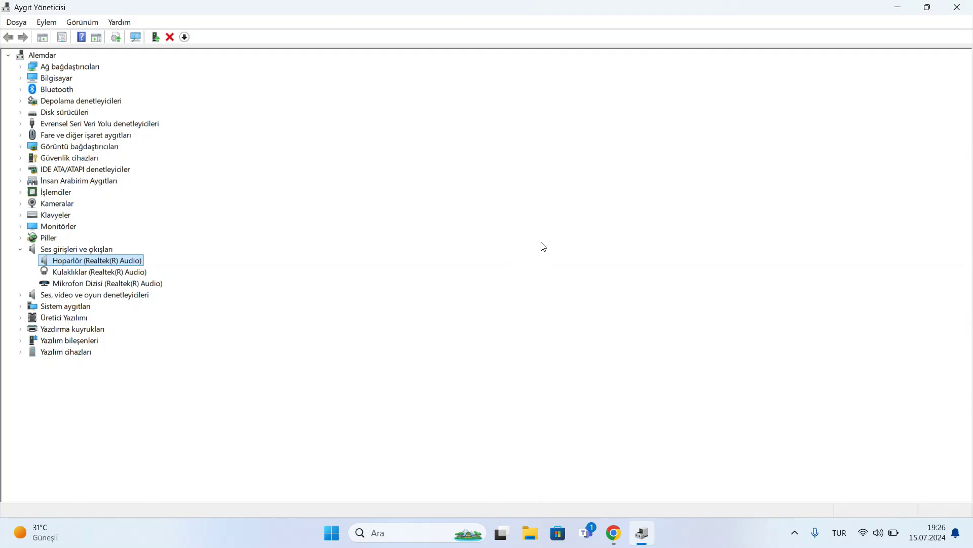
- Close Aygıt Yöneticisi and open Denetim Masası (Control Panel) in a maximized window
left_click(957, 8)
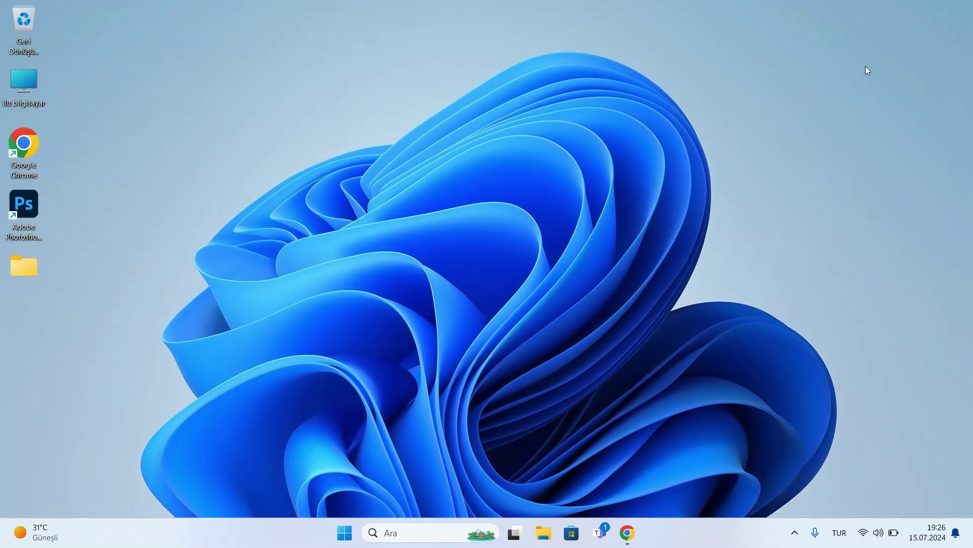
left_click(412, 530)
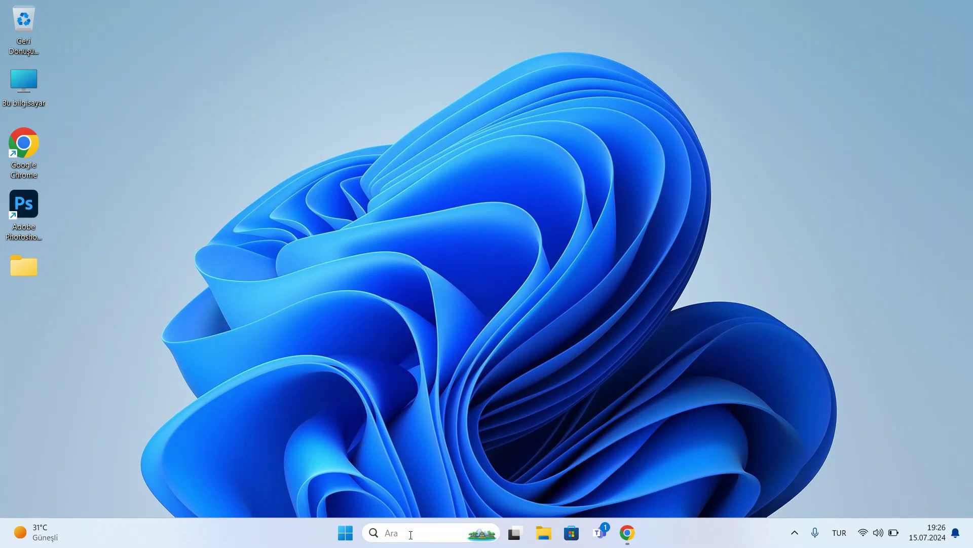
type("dene")
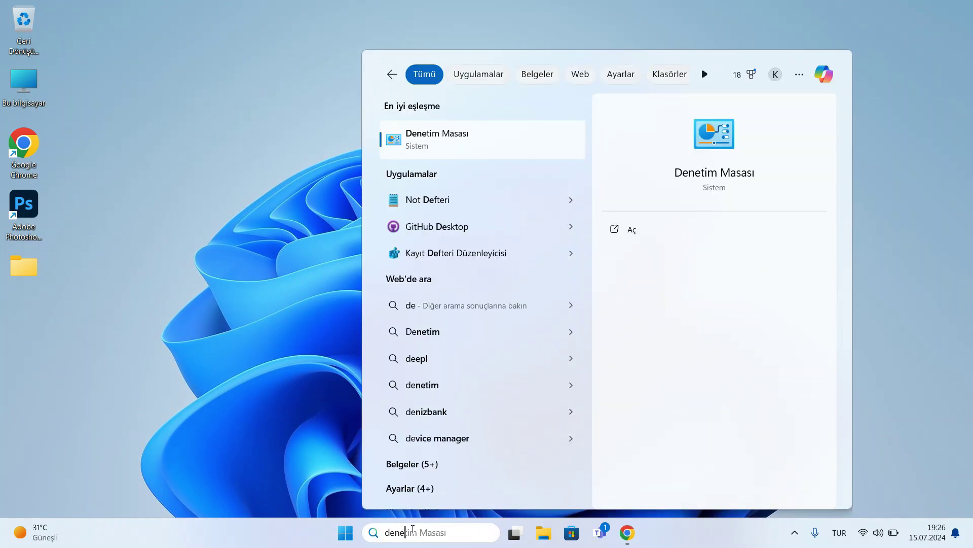
type("tim masası")
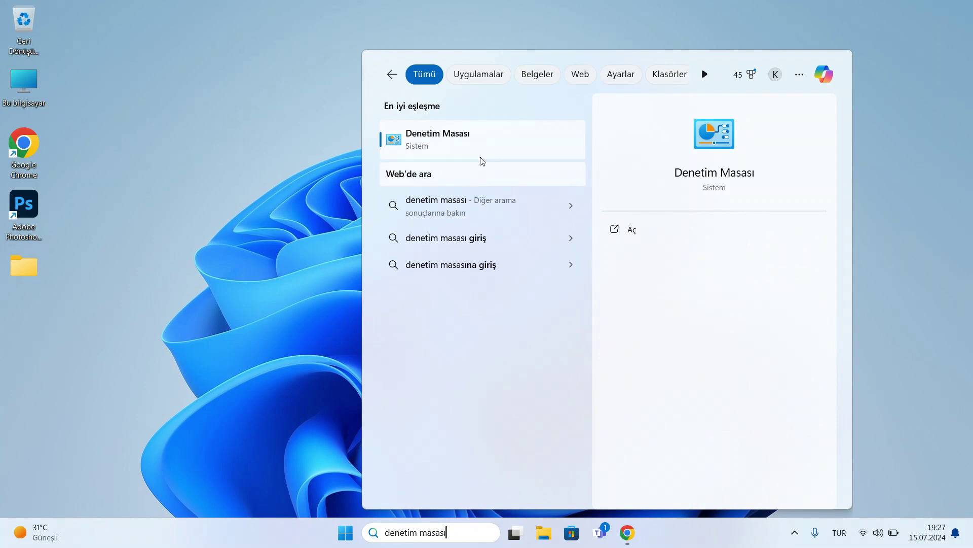
left_click(495, 138)
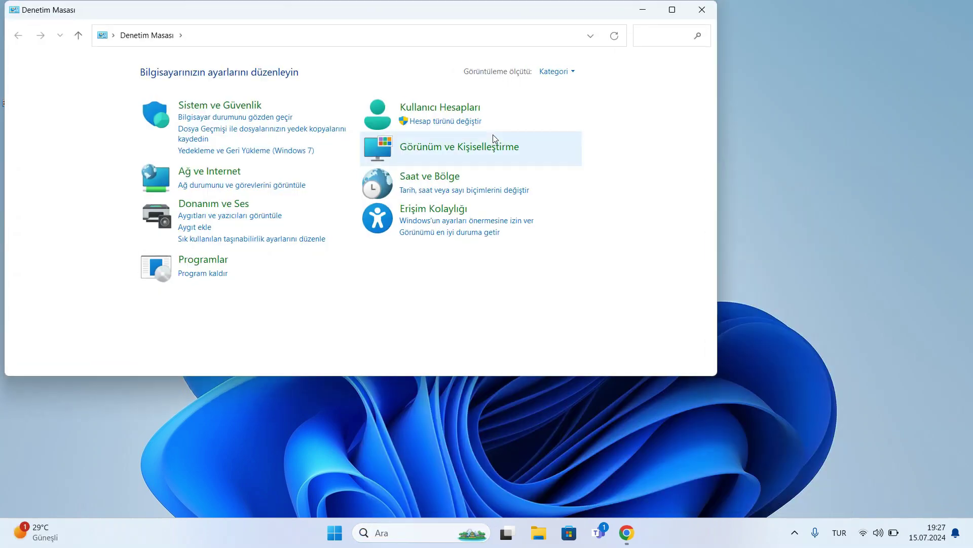
left_click(673, 10)
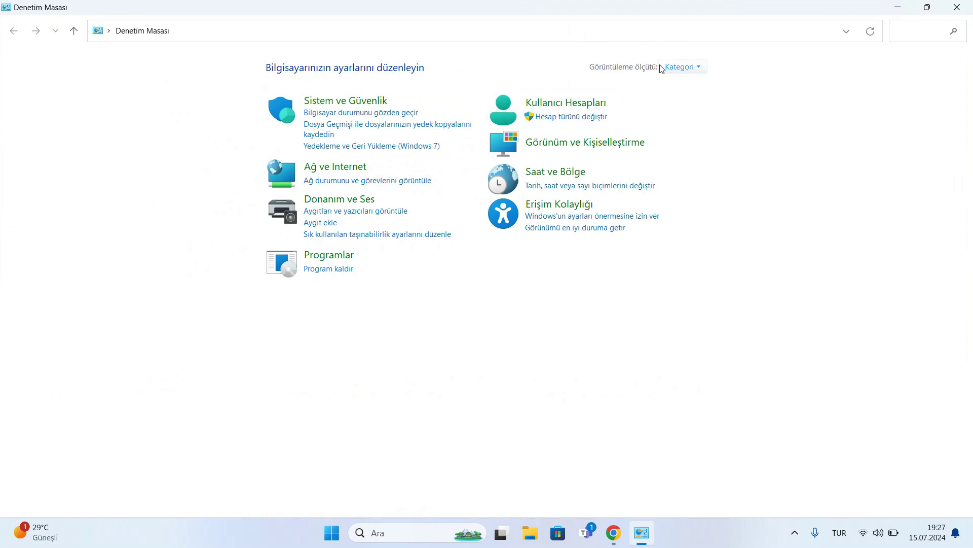
- With the Kategori view kept, open the Ses (Sound) settings from the Donanım ve Ses category
left_click(693, 69)
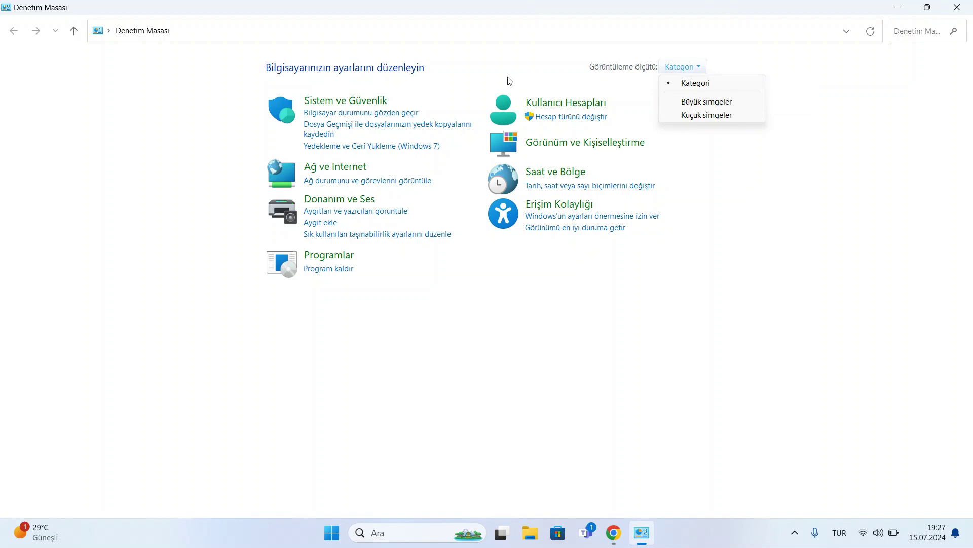
left_click(526, 65)
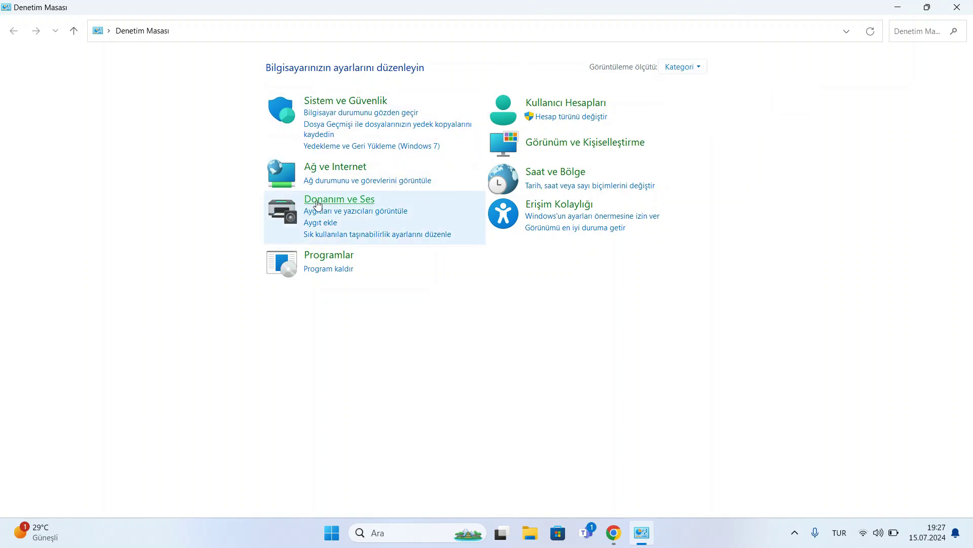
left_click(357, 199)
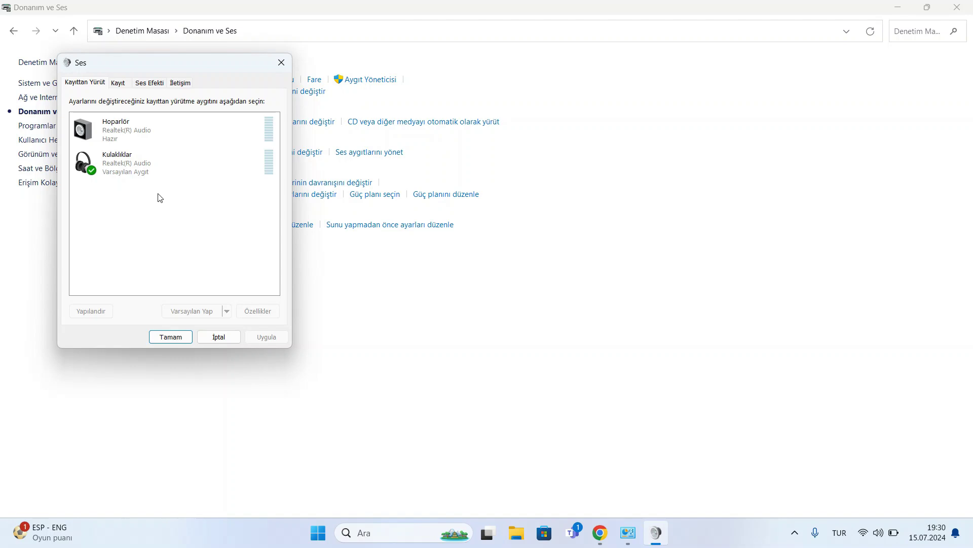
- Enable showing disabled devices and disconnected devices in the Ses dialog's playback device list
left_click(123, 130)
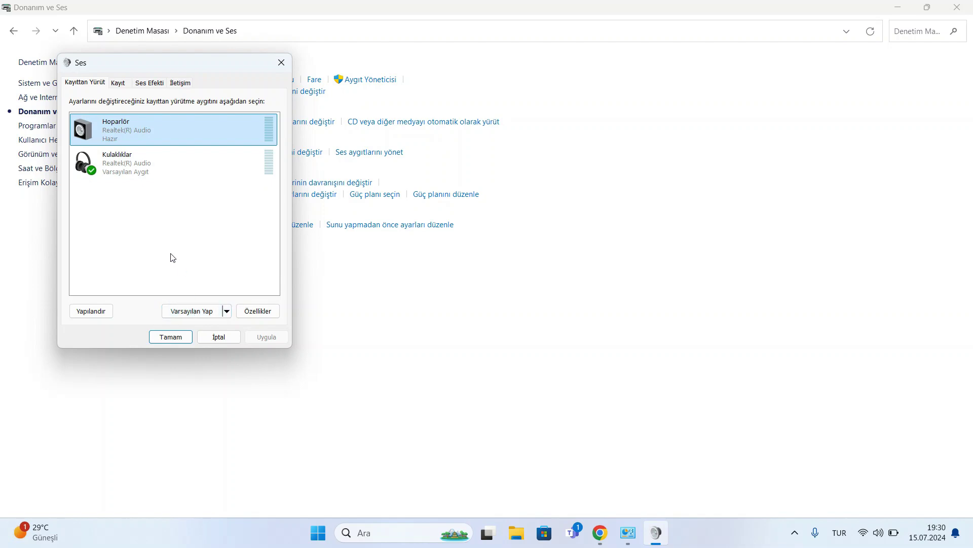
left_click(163, 222)
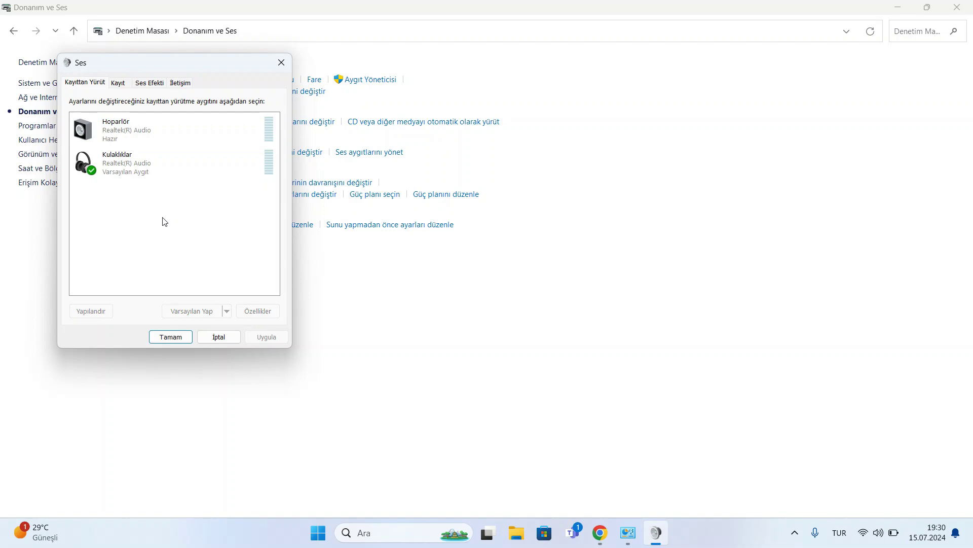
right_click(163, 221)
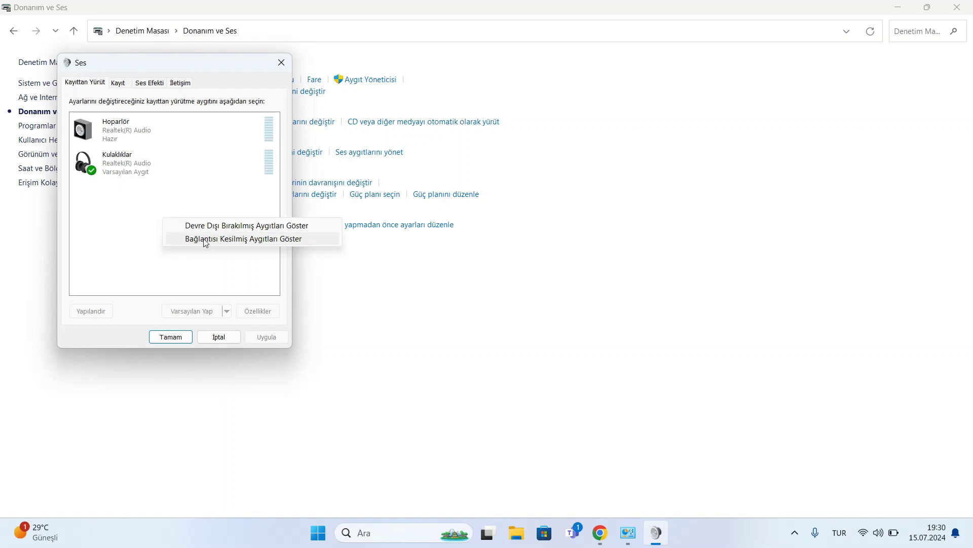
left_click(191, 236)
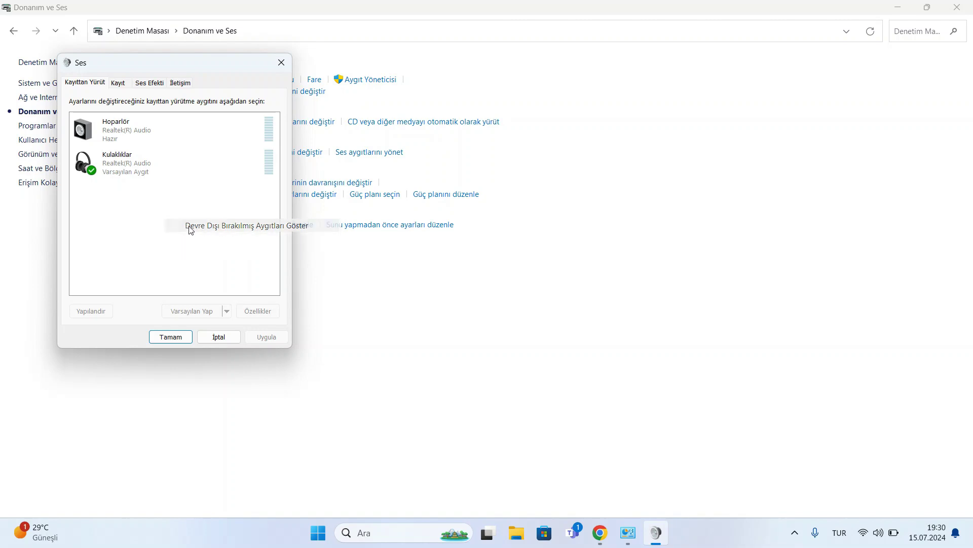
right_click(178, 238)
left_click(192, 257)
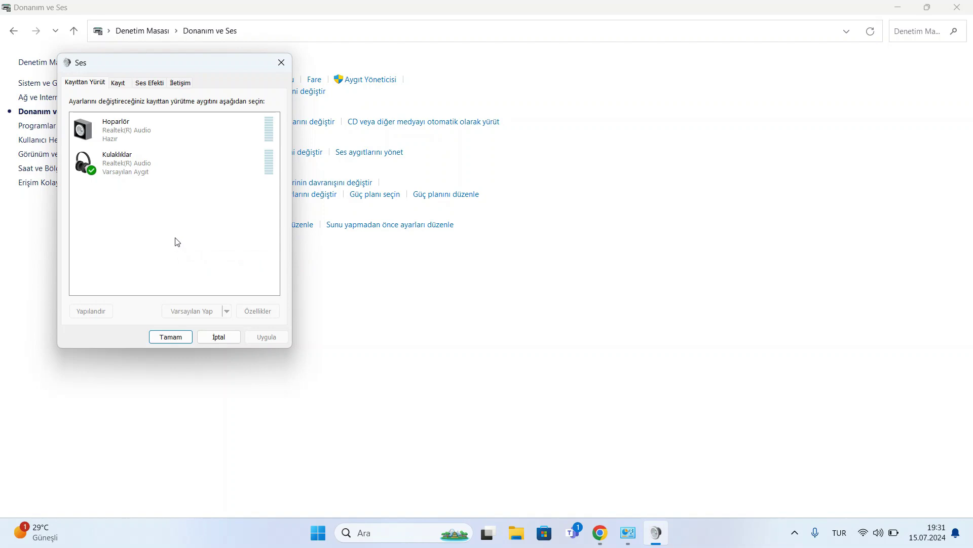
- Check the Hoparlör device's options in the playback device list, accept the Ses dialog and close Denetim Masası
right_click(175, 238)
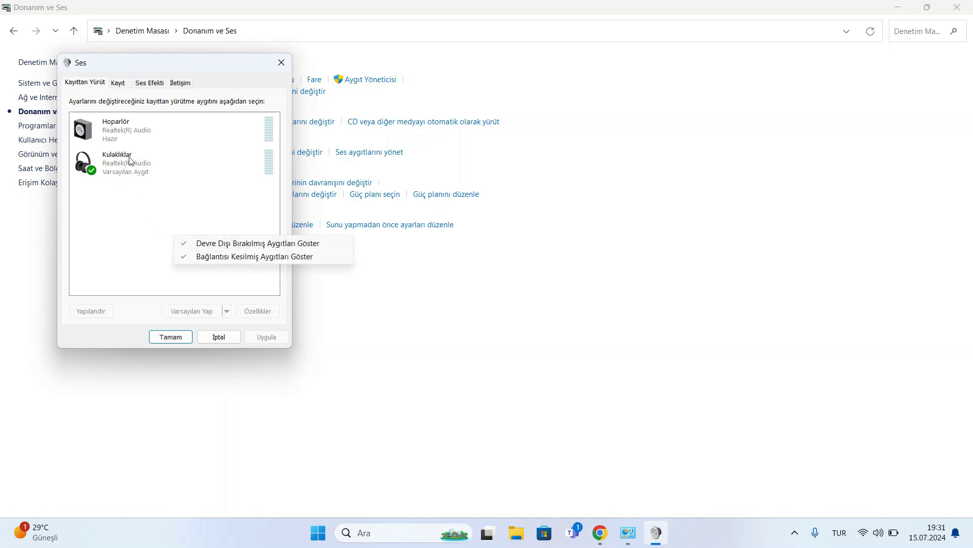
right_click(109, 126)
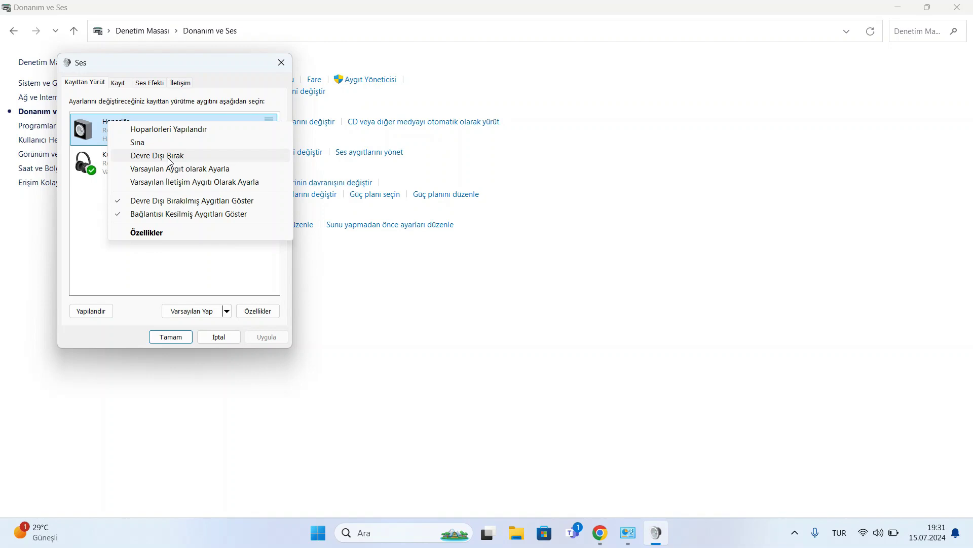
left_click(219, 228)
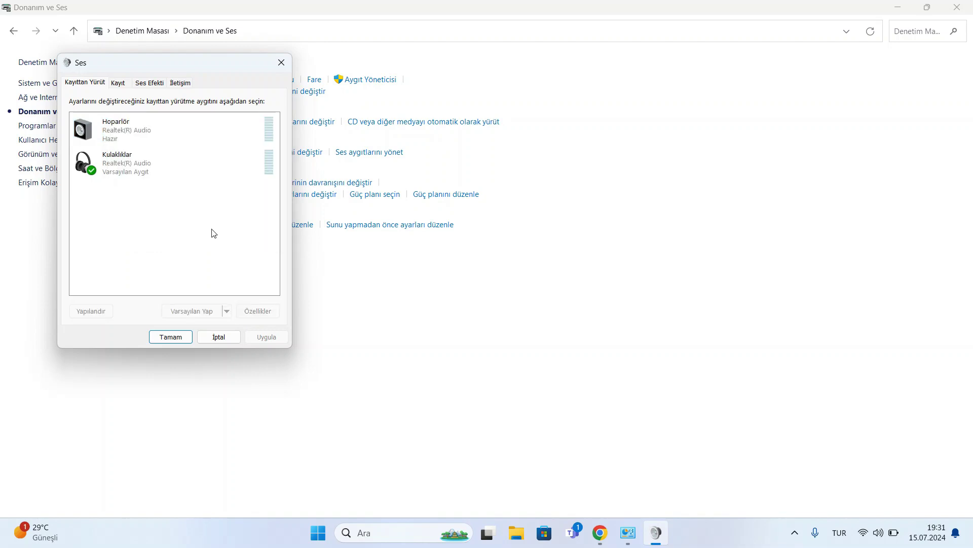
left_click(183, 339)
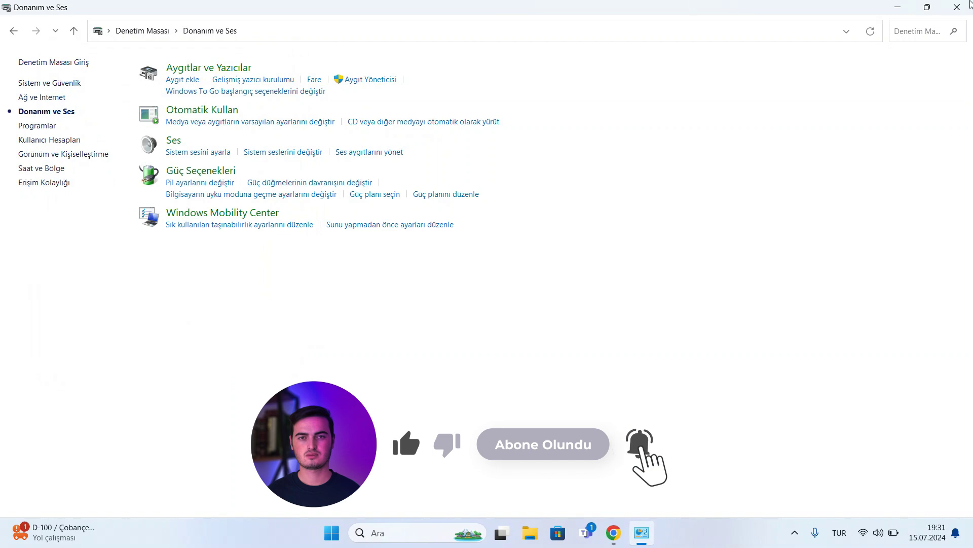
left_click(957, 7)
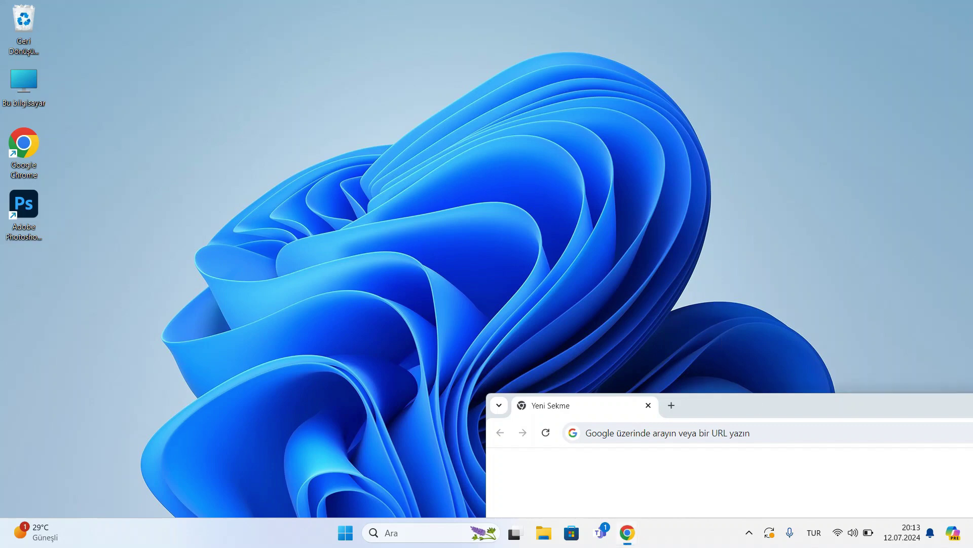
- Maximize the Chrome window, search Google for "realtek hd audio driver indir" and open the Gezginler result
left_click_drag(760, 406, 425, 148)
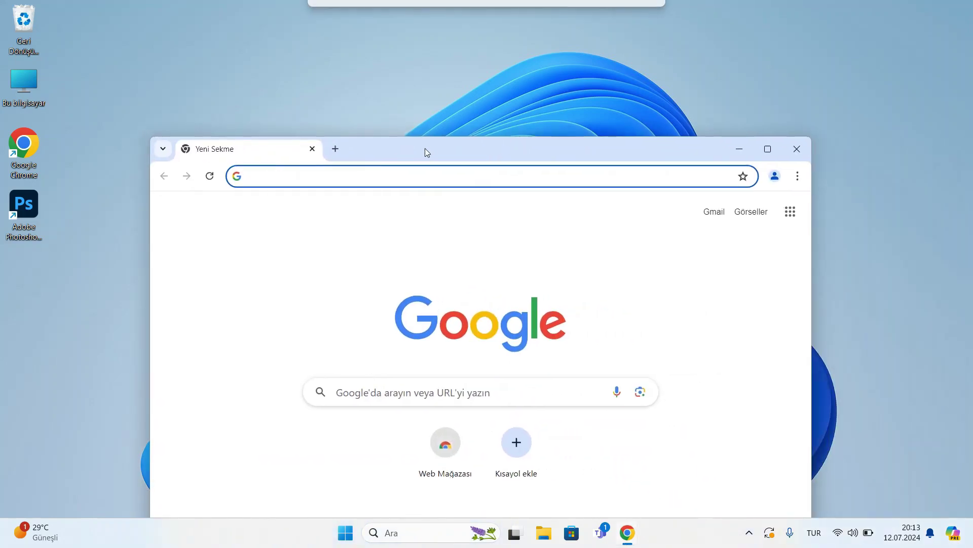
left_click(768, 150)
type("re")
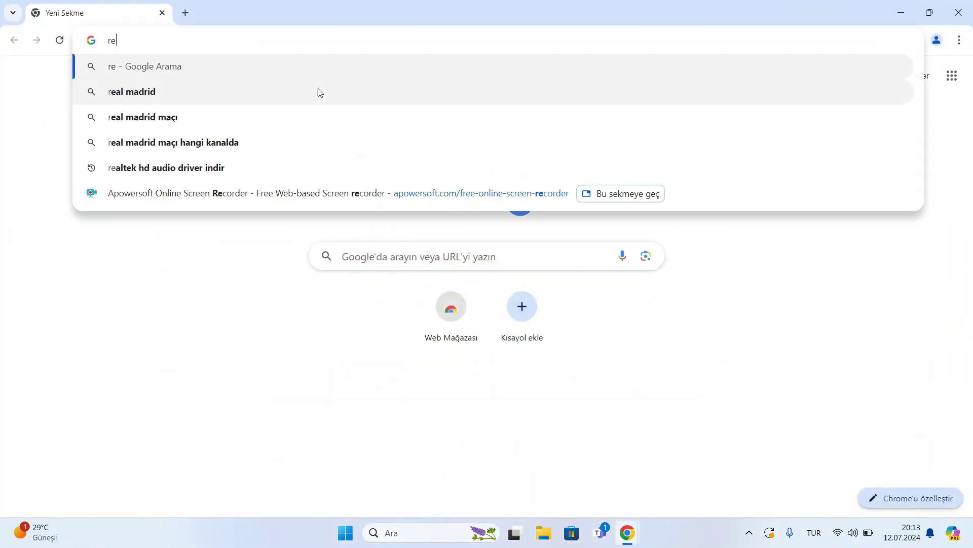
type("altek h")
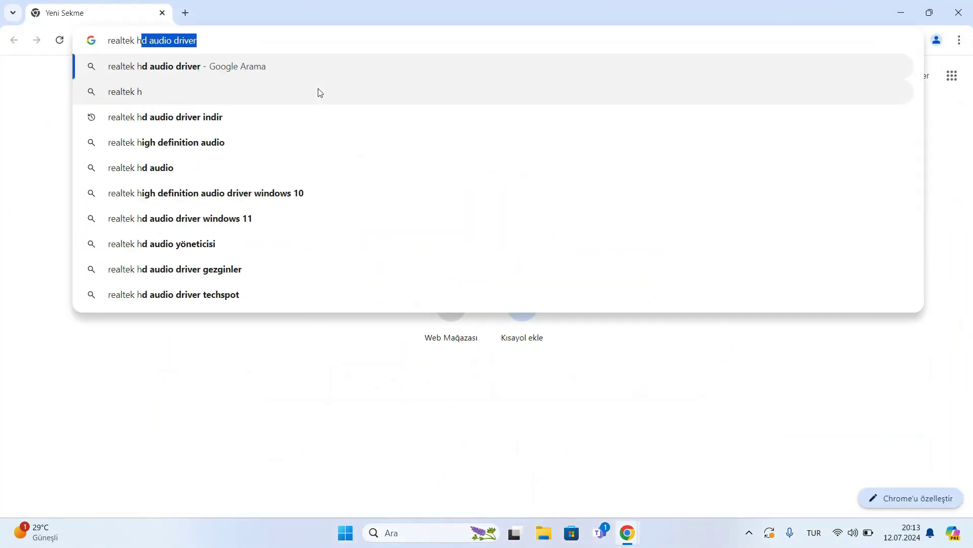
type("d audio dr")
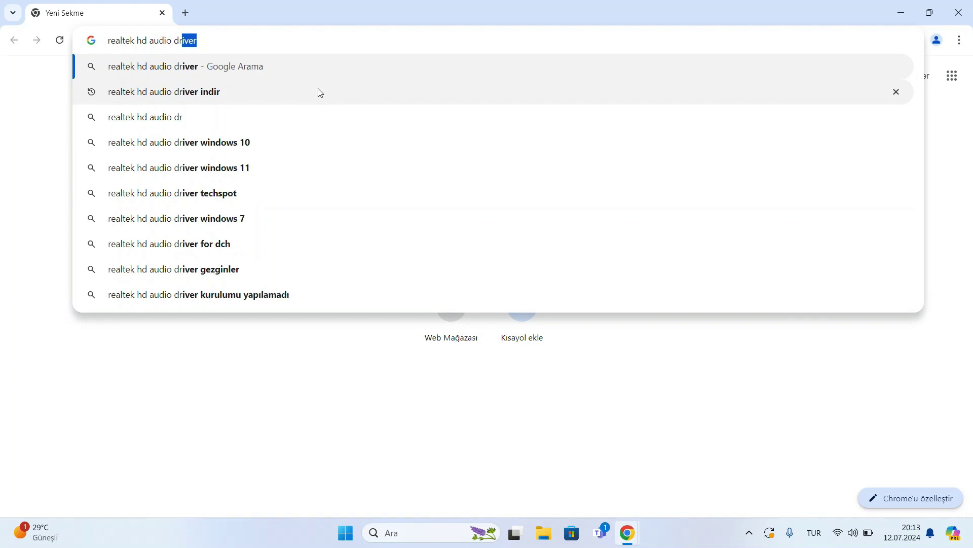
type("iver indir")
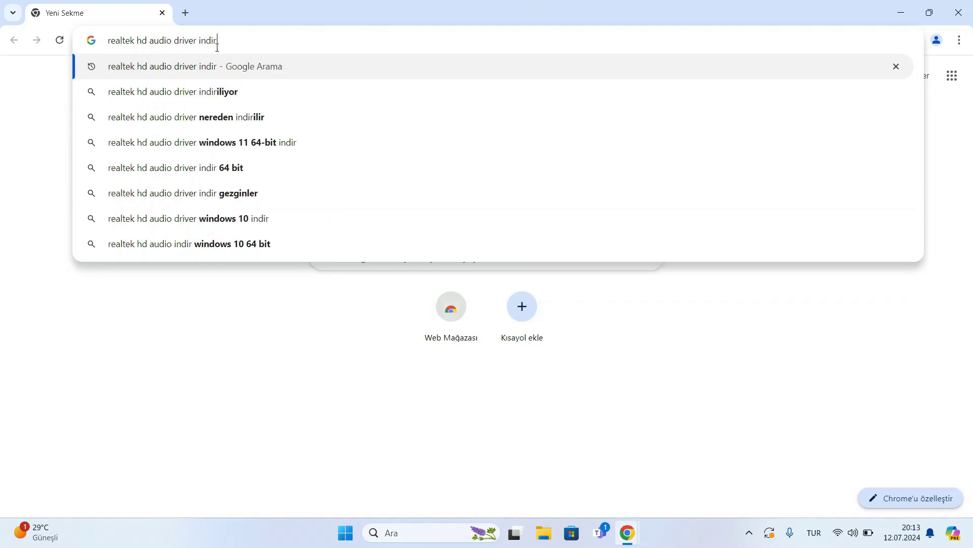
key("ctrl+a")
key("Return")
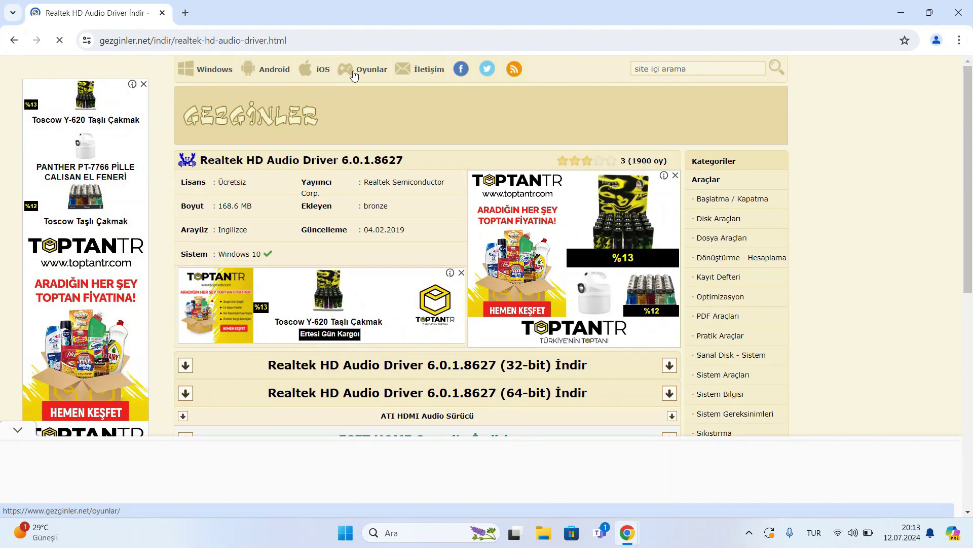
left_click_drag(299, 19, 464, 117)
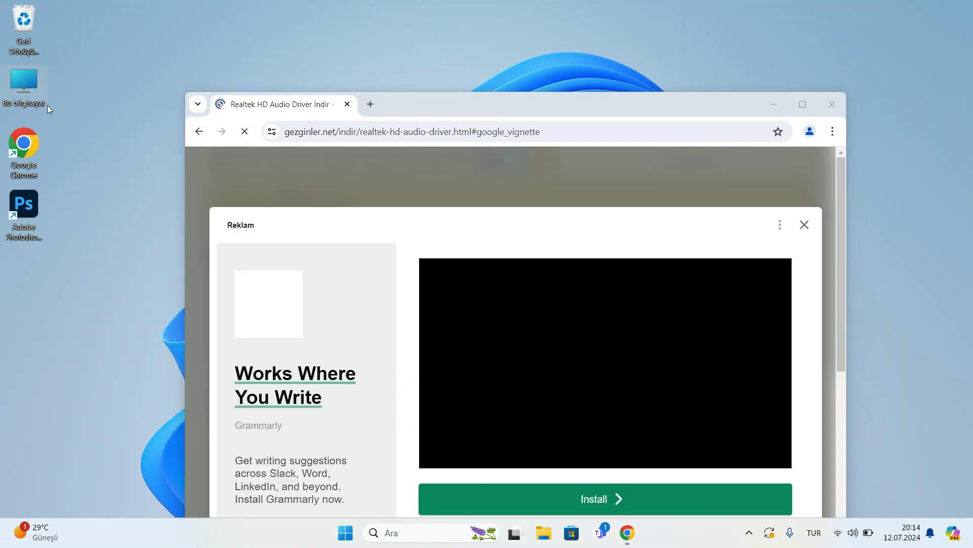
right_click(18, 89)
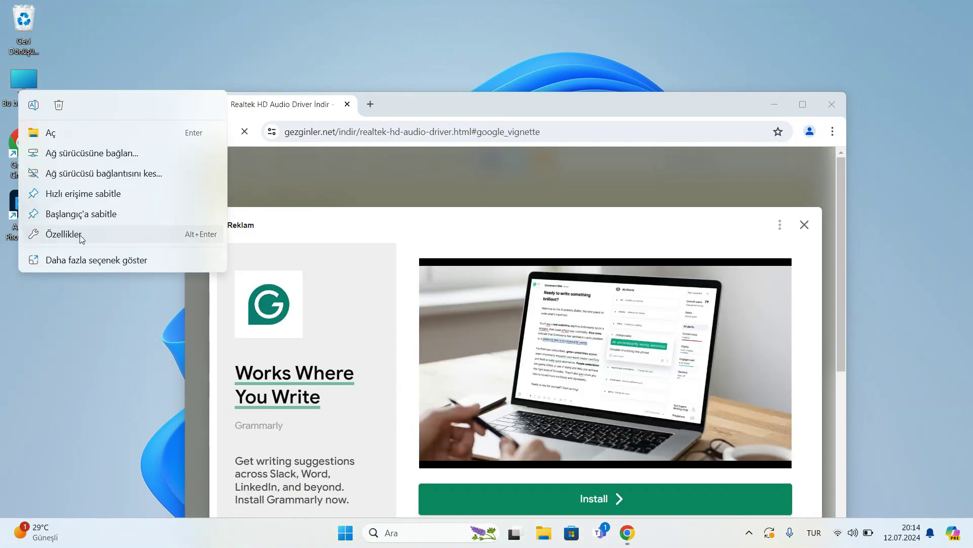
left_click(236, 20)
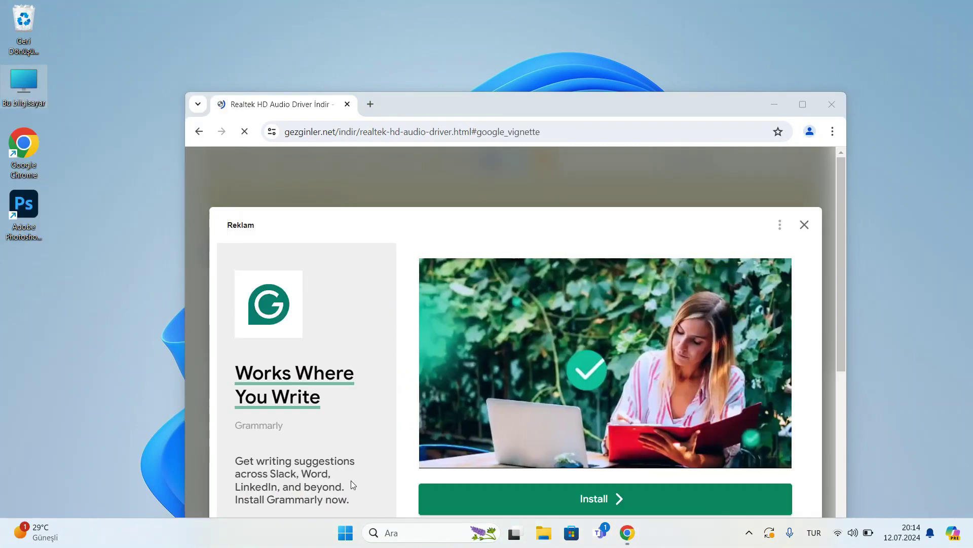
- Search Windows for "ayarlar" and open the Ayarlar (Settings) app
left_click(391, 531)
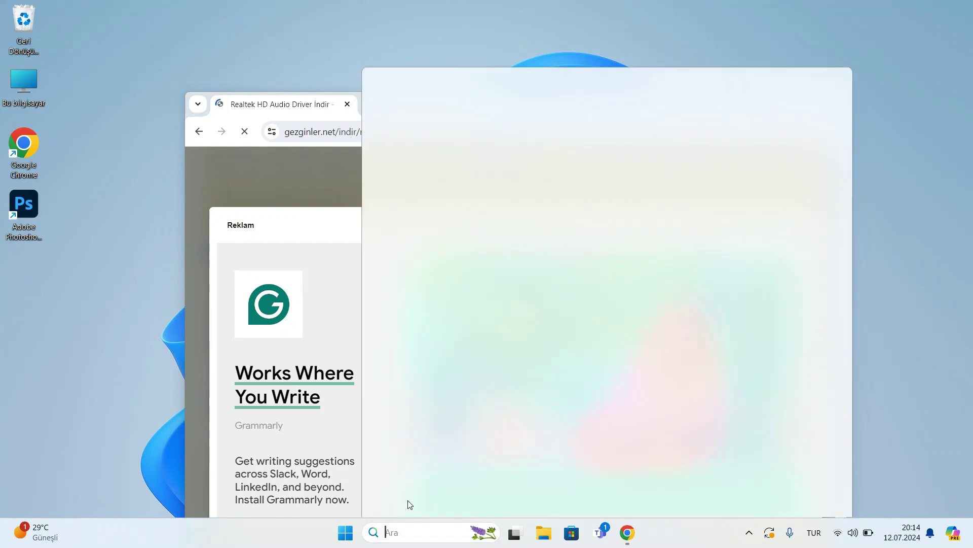
type("ava")
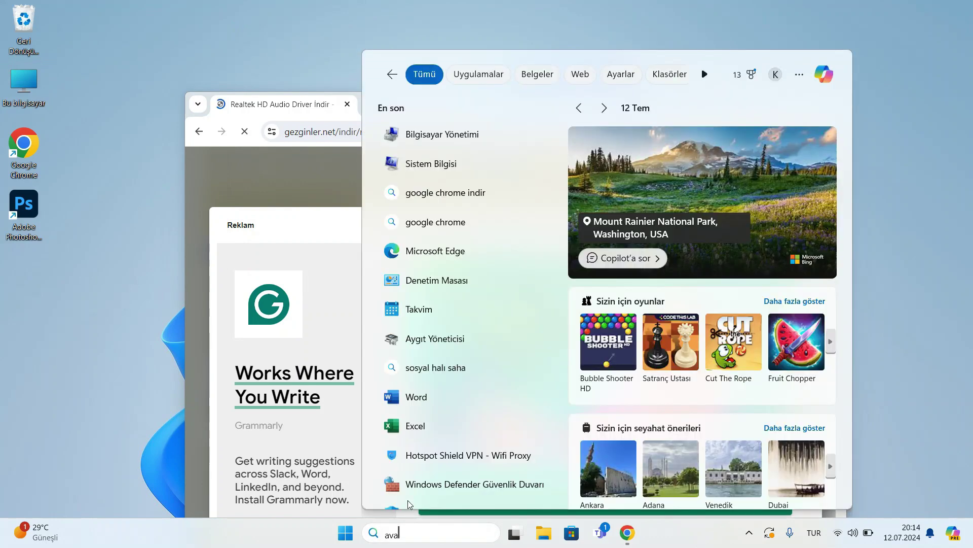
type("rlar")
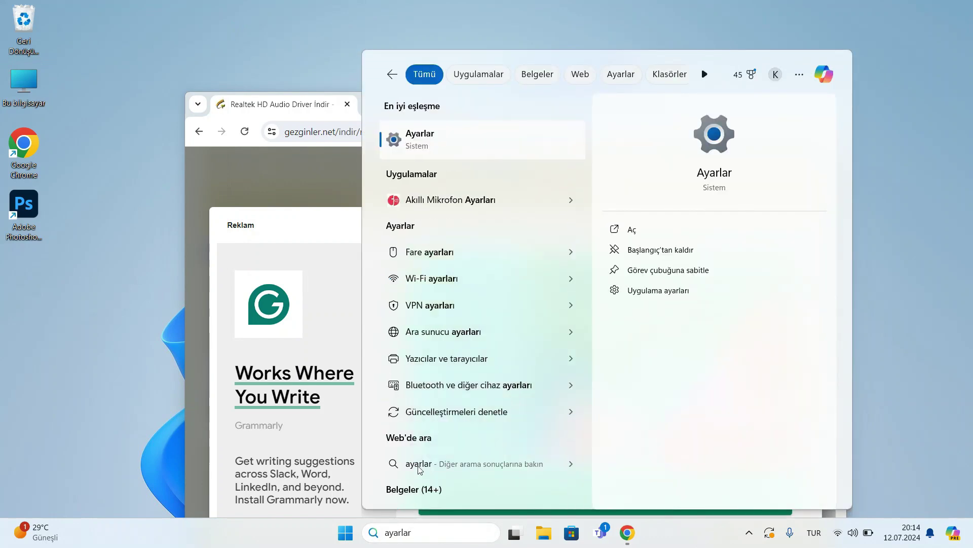
left_click(439, 152)
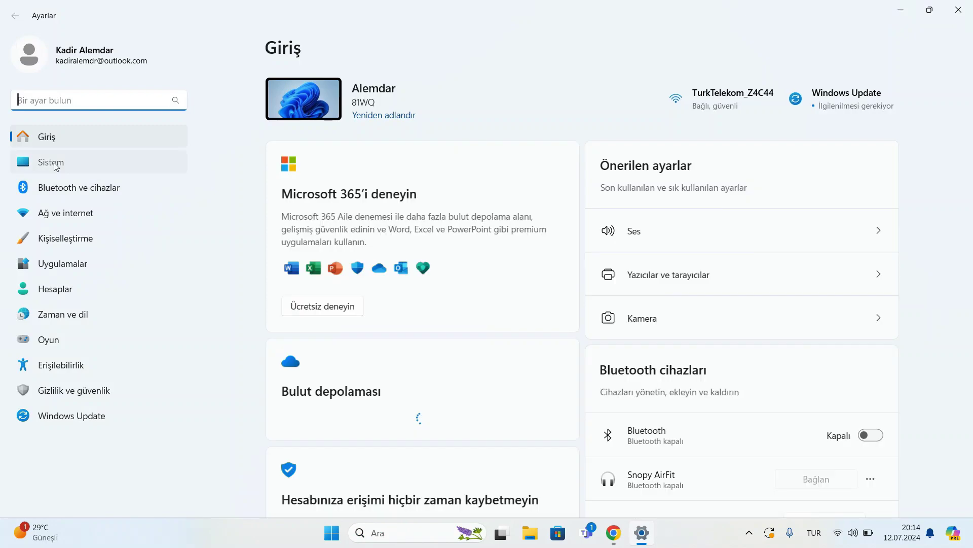
- Check the Sistem türü entry on the Sistem bilgisi page of the Sistem settings, and minimize Ayarlar
left_click(86, 165)
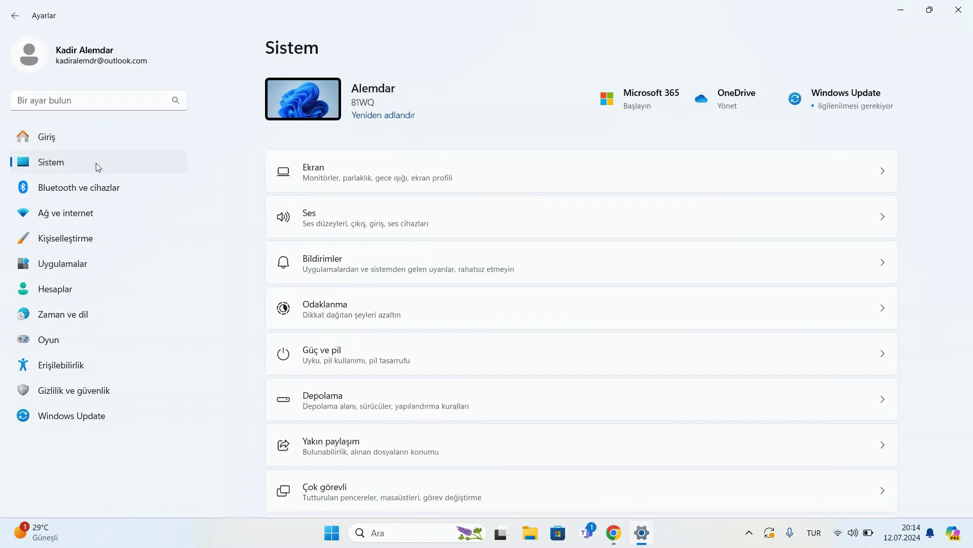
scroll(404, 265, "down", 5)
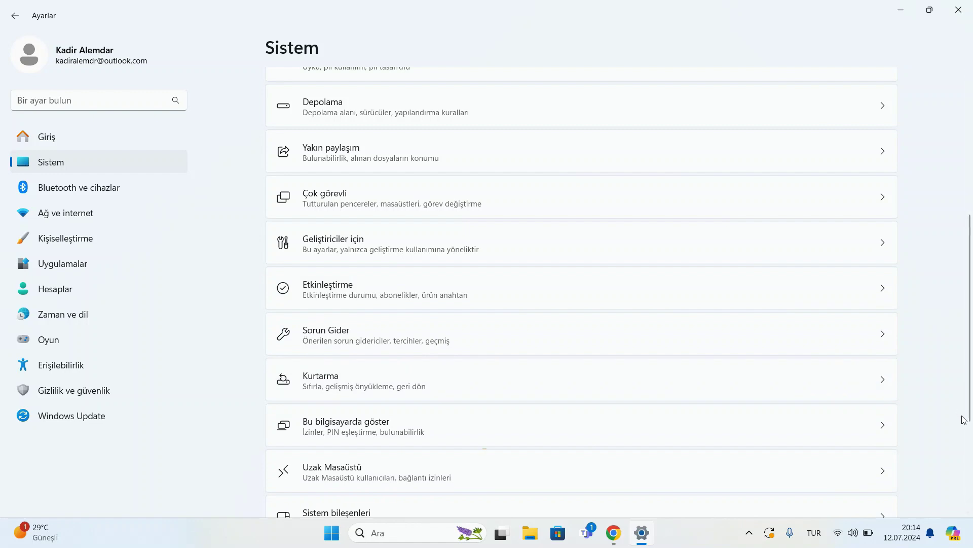
left_click_drag(970, 421, 972, 520)
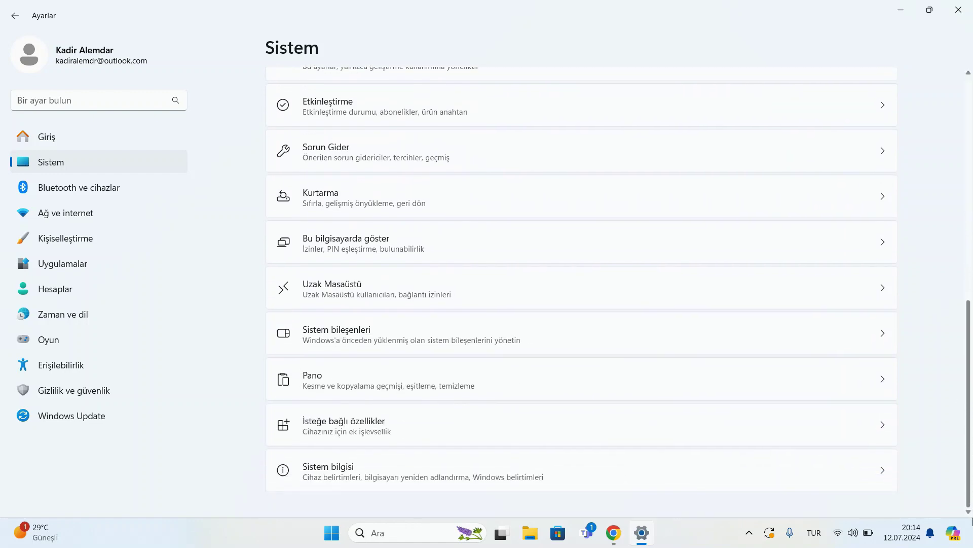
left_click(389, 481)
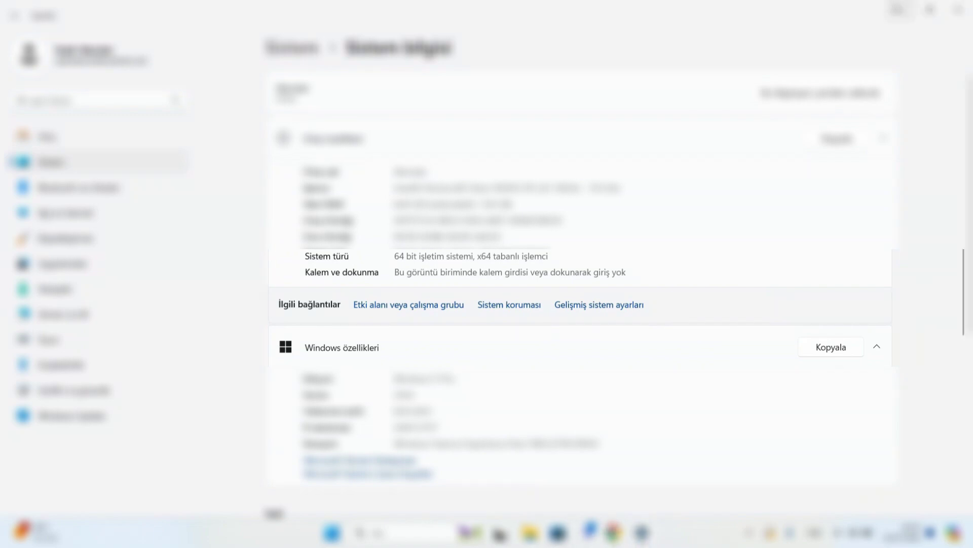
left_click(892, 7)
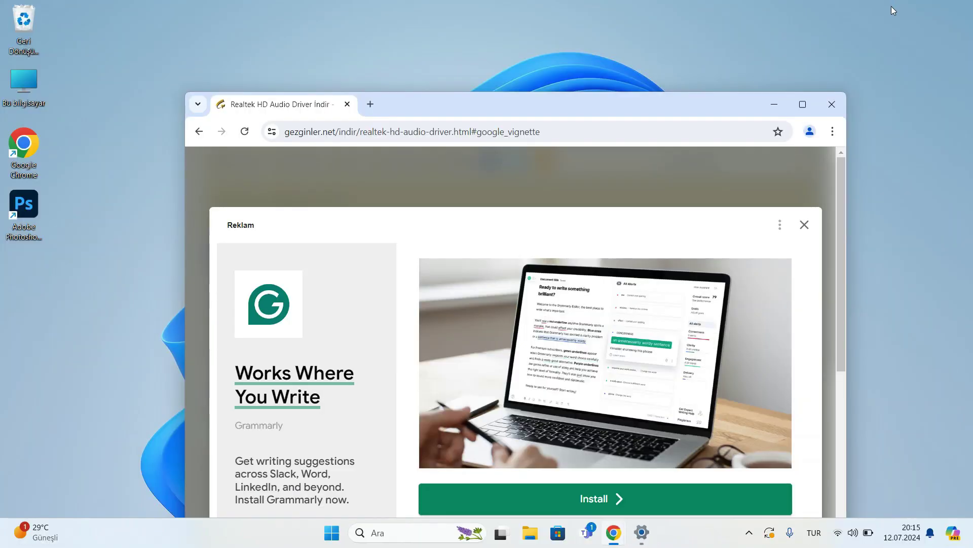
- Maximize Chrome, dismiss the full-page ad and reopen the Gezginler result for Realtek HD Audio Driver
left_click(802, 103)
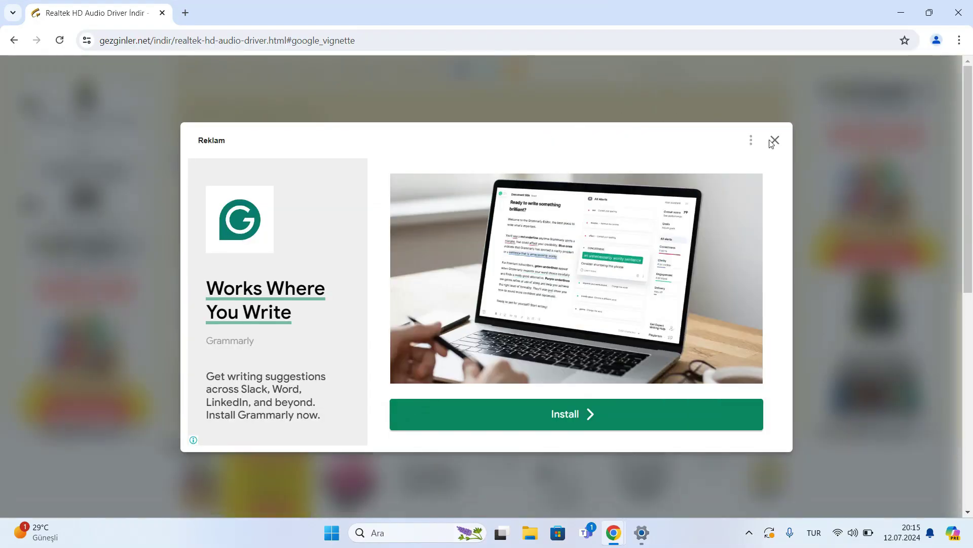
left_click(775, 140)
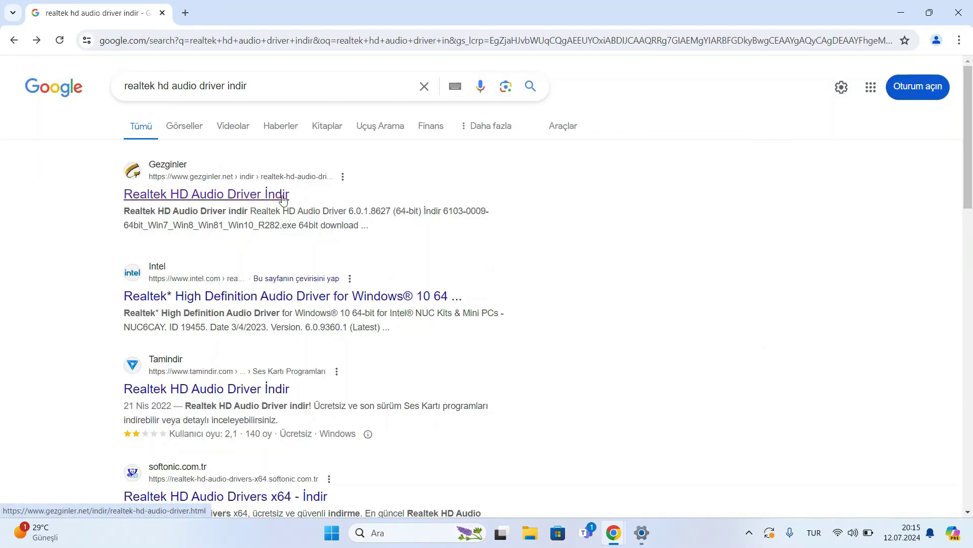
left_click(228, 197)
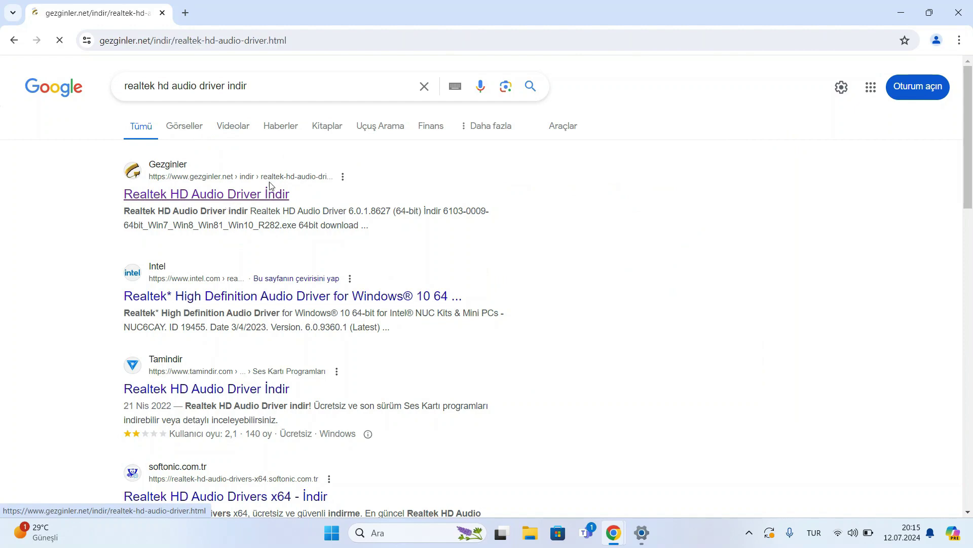
- Download Realtek HD Audio Driver 6.0.1.8627 (64-bit) and open the browser's full download history
scroll(617, 189, "down", 2)
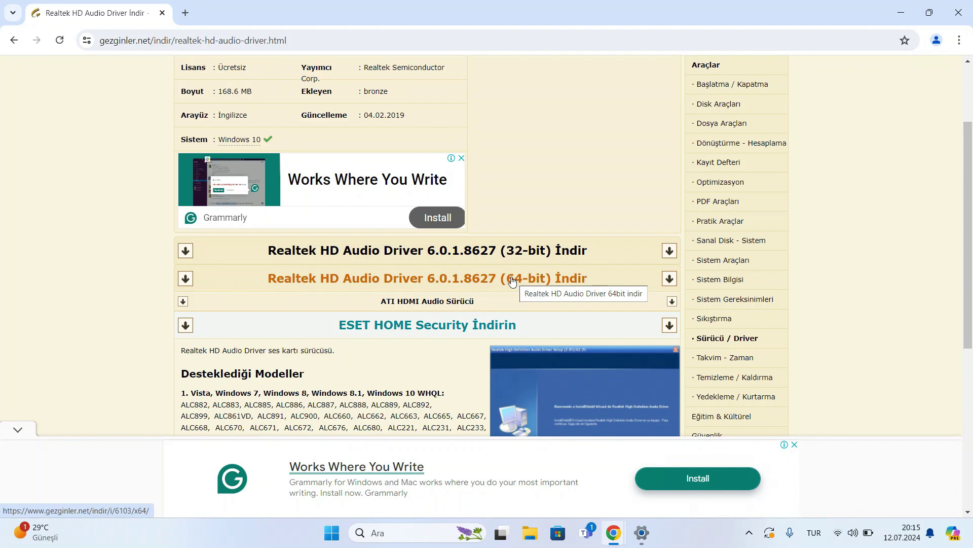
left_click(512, 280)
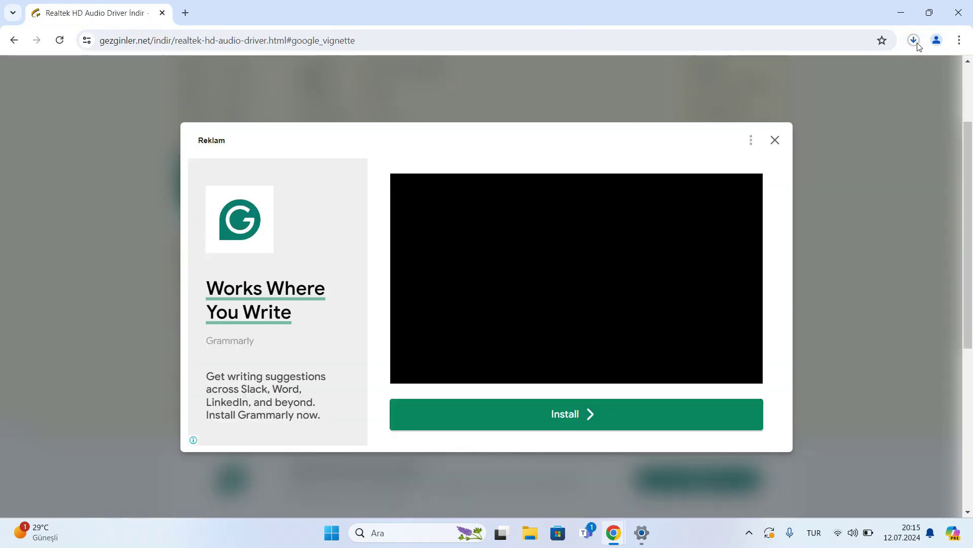
left_click(913, 40)
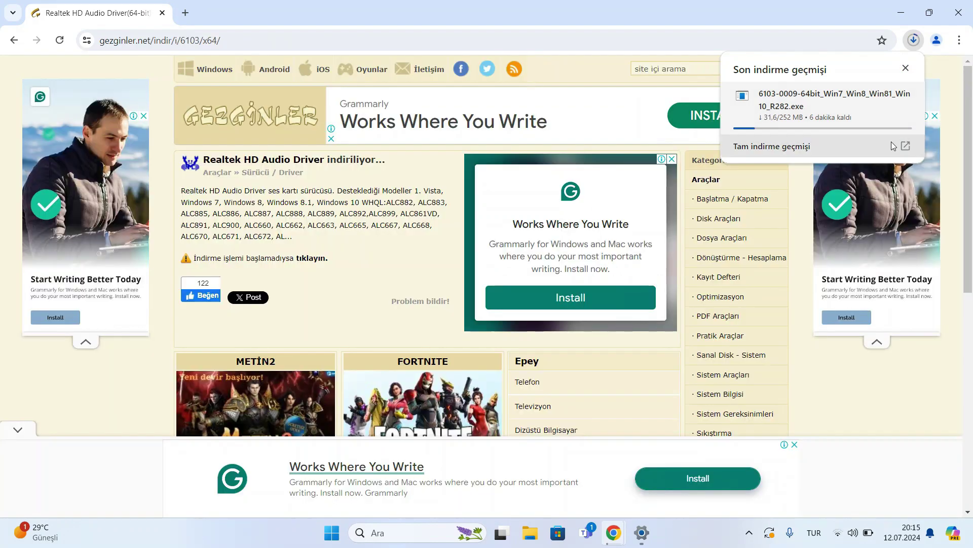
left_click(893, 147)
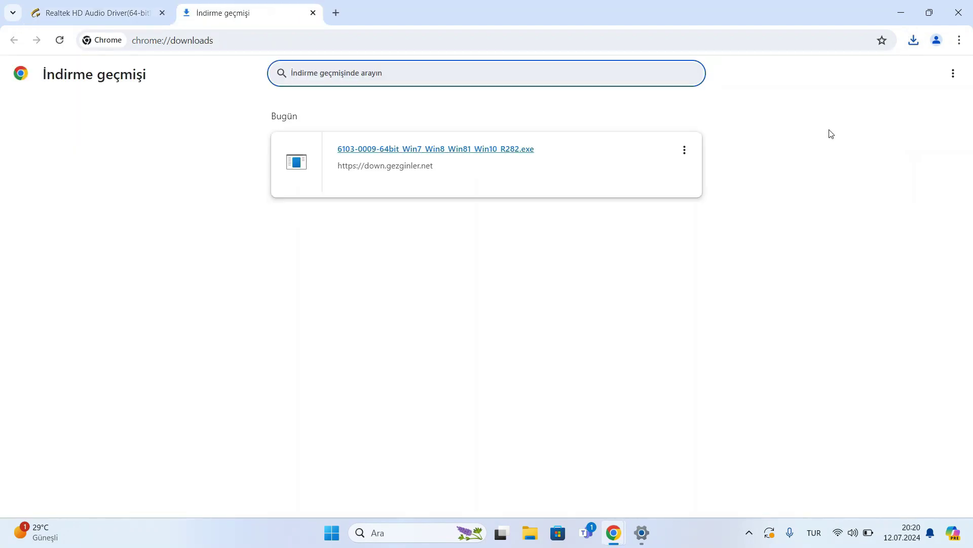
left_click(395, 152)
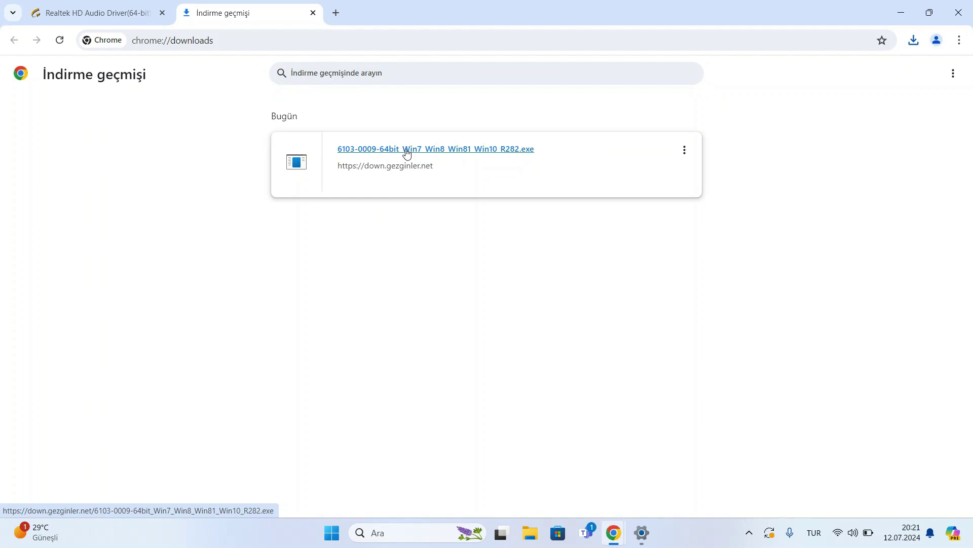
left_click(406, 149)
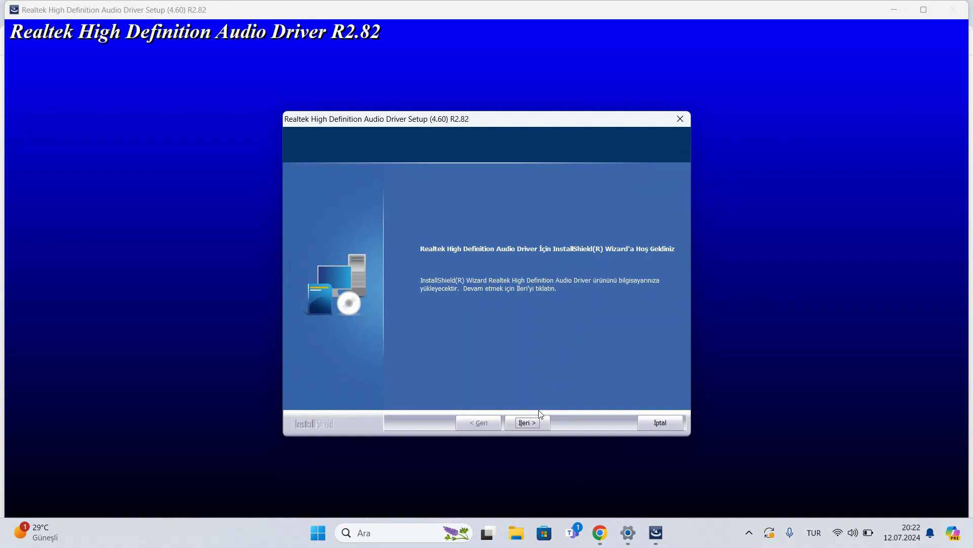
left_click(528, 424)
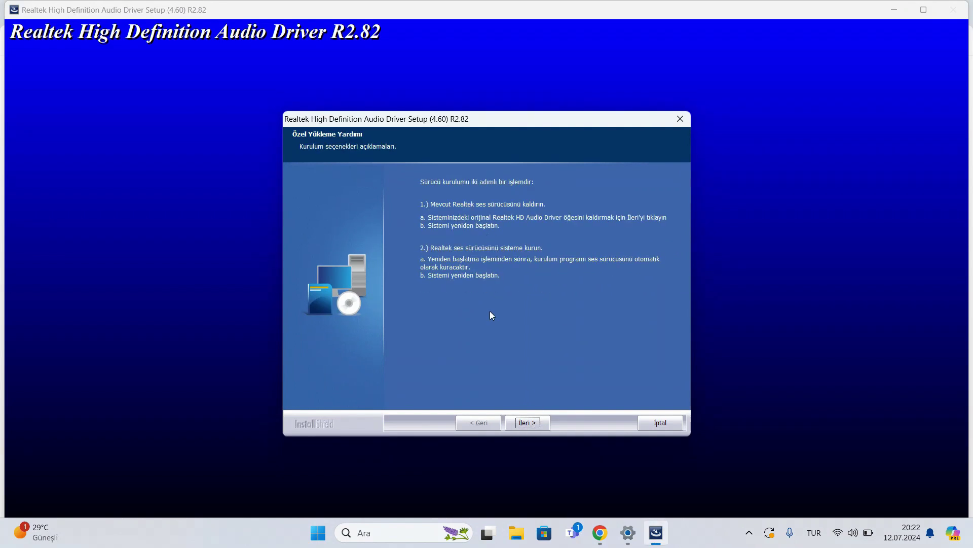
left_click(522, 424)
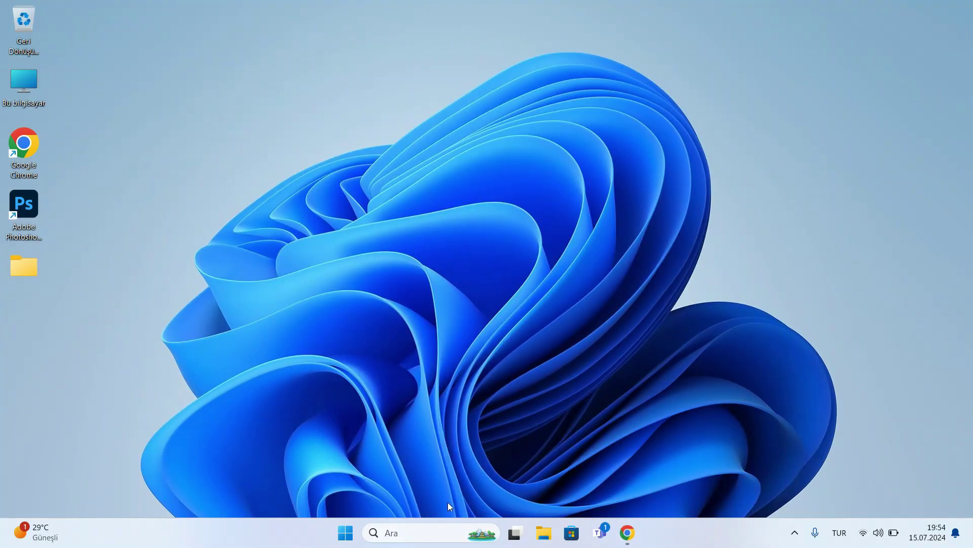
- Find and open the "Ses çalmayla ilgili sorunları bul ve onar" troubleshooter through Windows search and start it
left_click(424, 532)
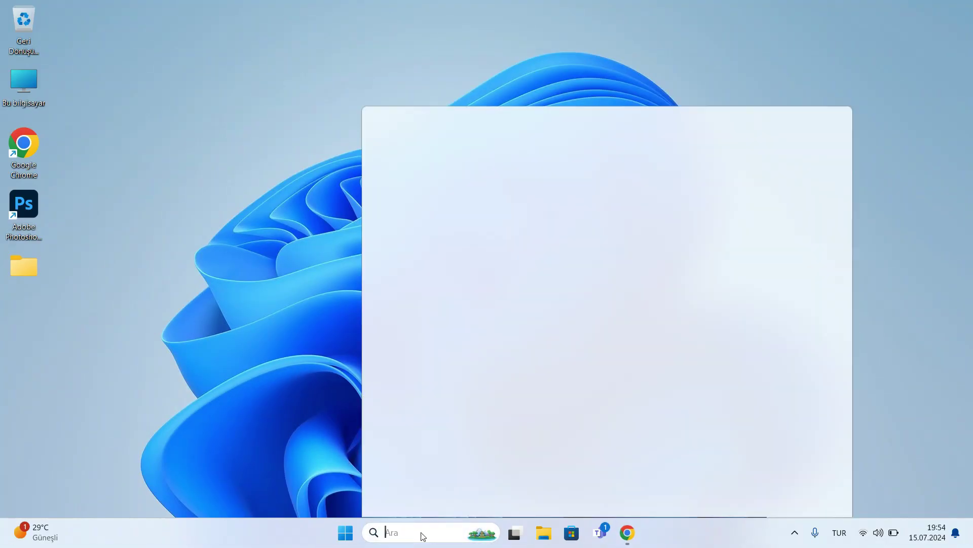
type("ses ")
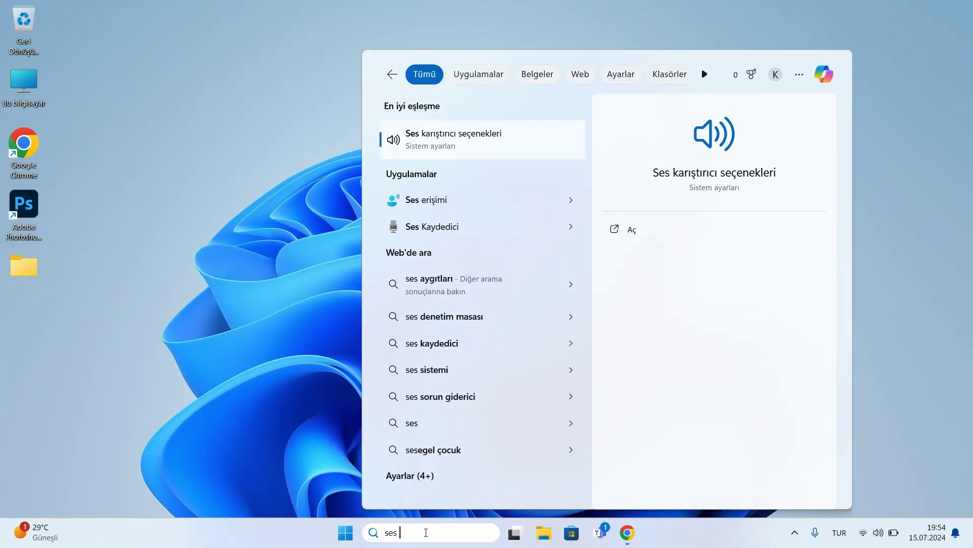
type("çalmayla")
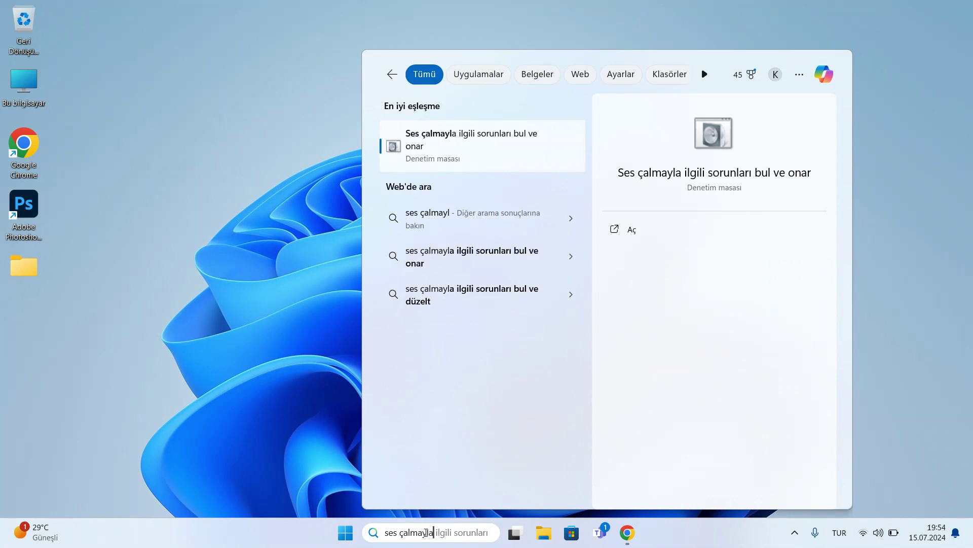
left_click(446, 147)
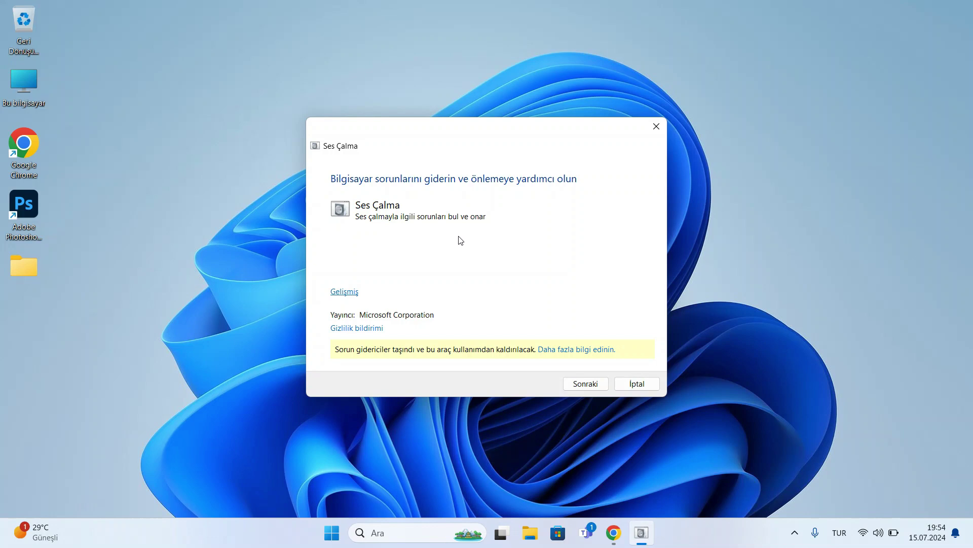
left_click(586, 381)
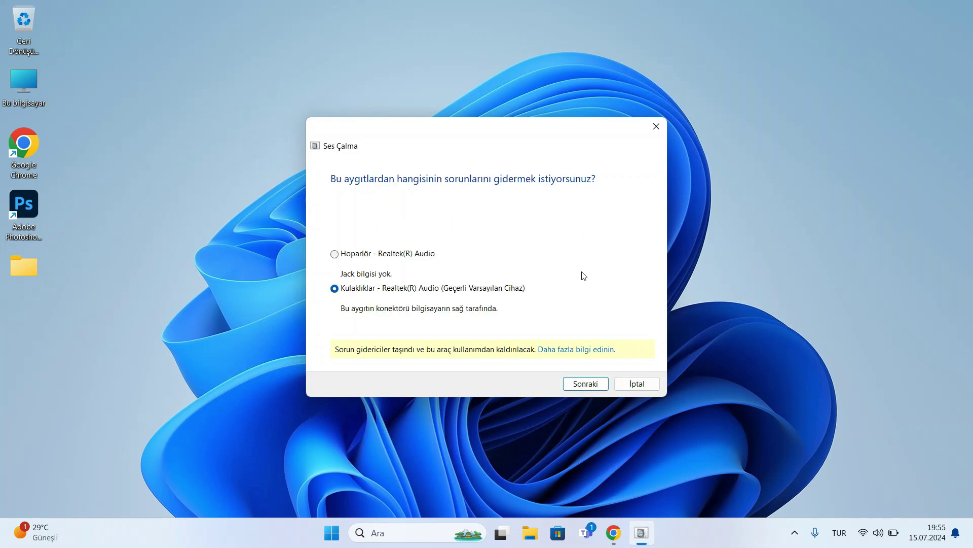
- Troubleshoot Hoparlör - Realtek(R) Audio, decline opening the sound enhancements, skip the default-device fix and close the troubleshooter
left_click(386, 254)
left_click(580, 384)
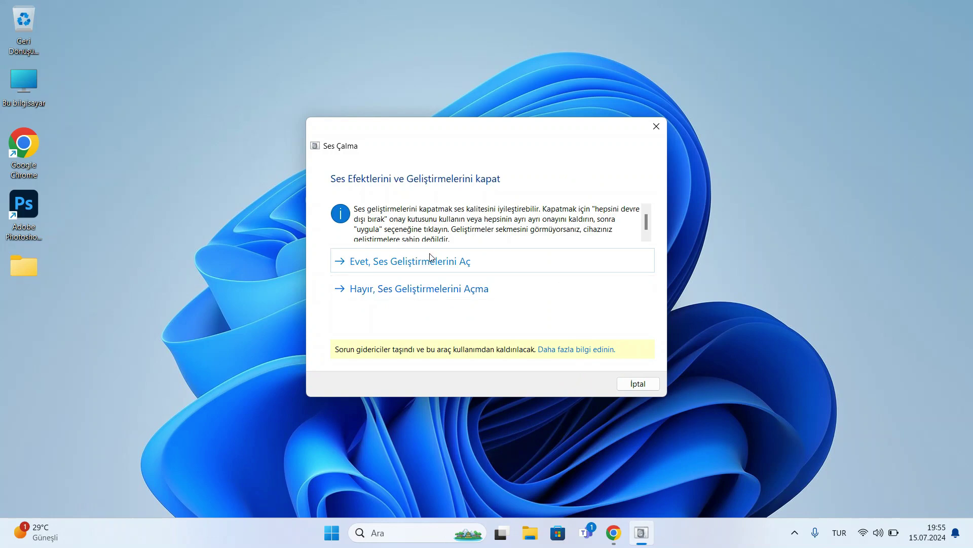
left_click(389, 295)
left_click(462, 287)
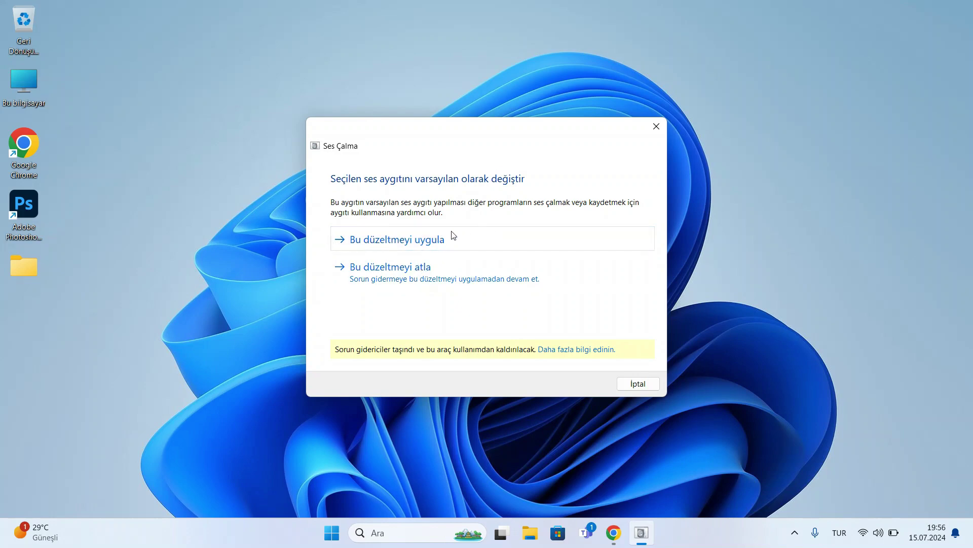
left_click(433, 277)
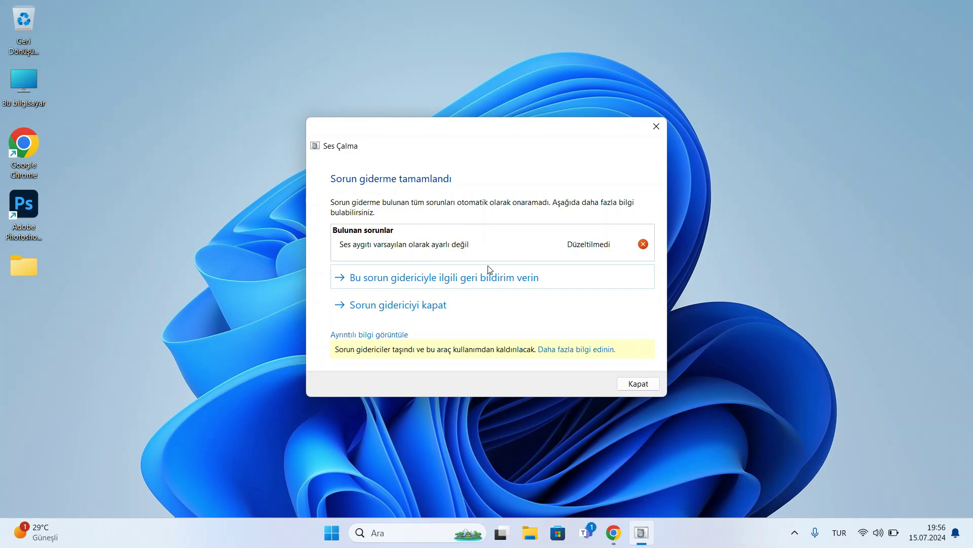
left_click(639, 384)
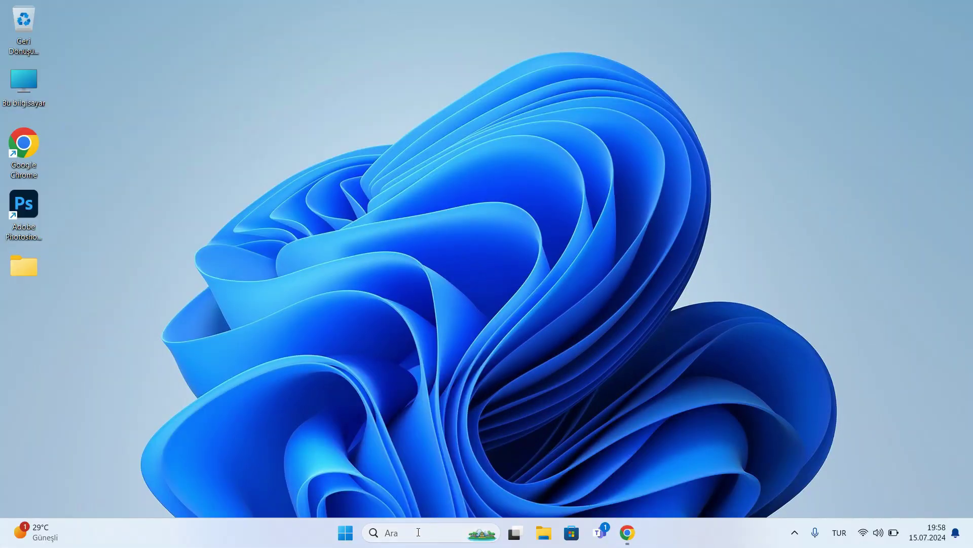
- Open the Çalıştır dialog through Windows search and run services.msc
left_click(429, 524)
type("çalıştır")
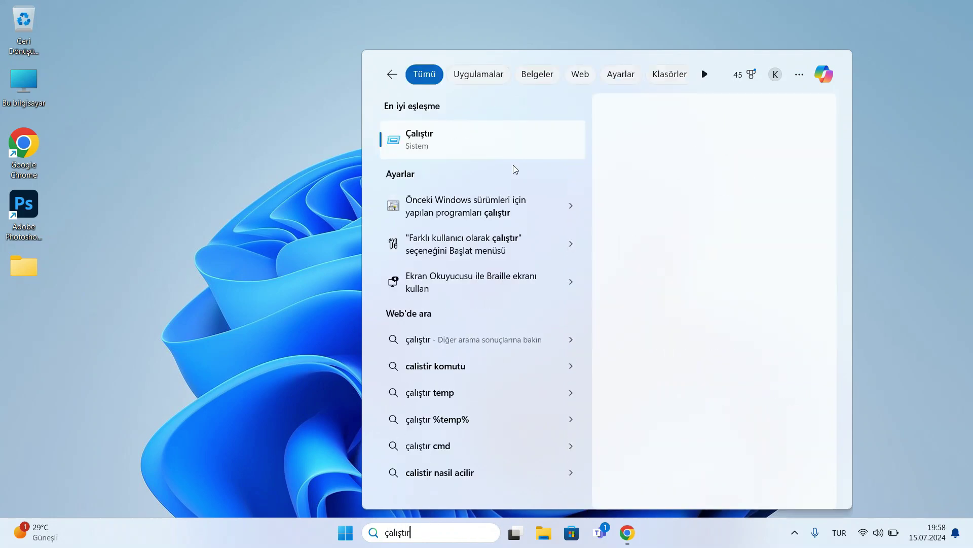
left_click(436, 144)
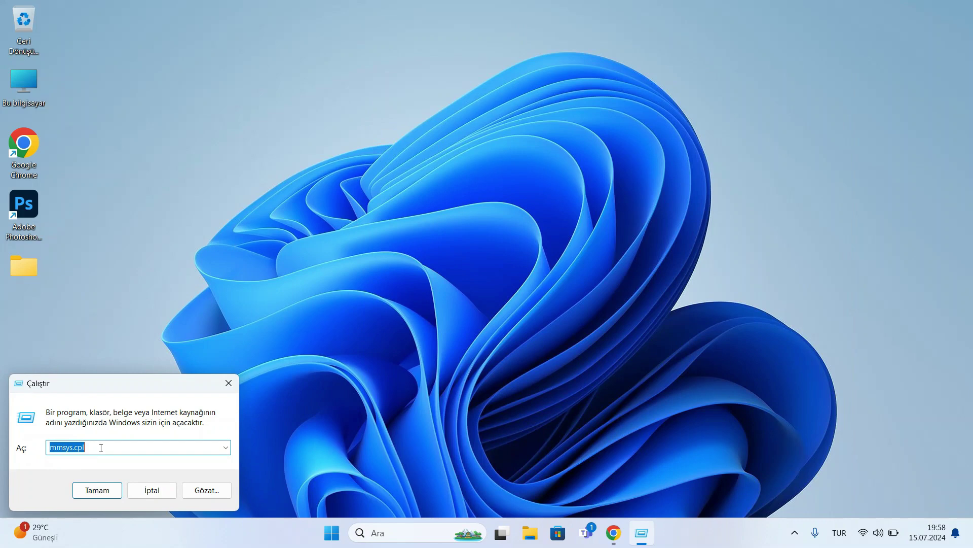
left_click_drag(101, 447, 38, 449)
key("BackSpace")
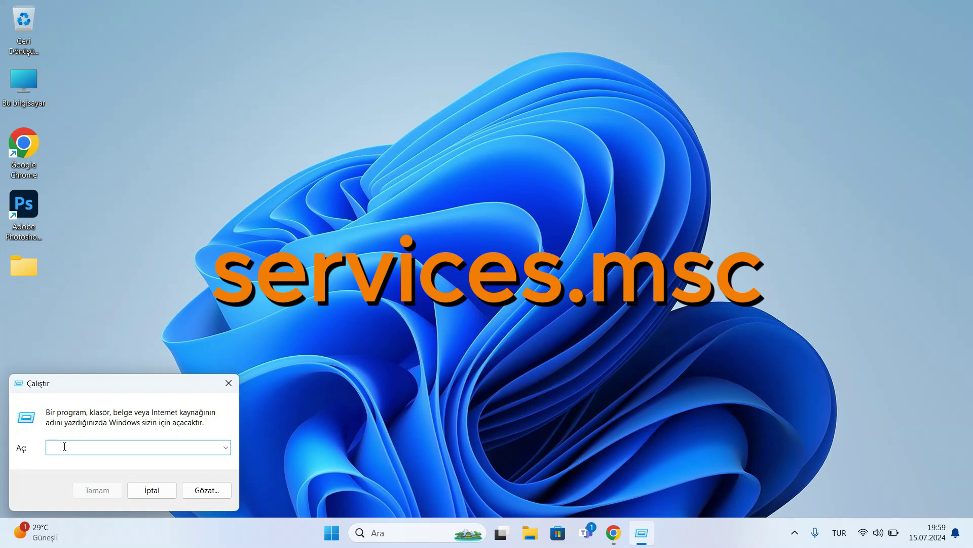
type("servi")
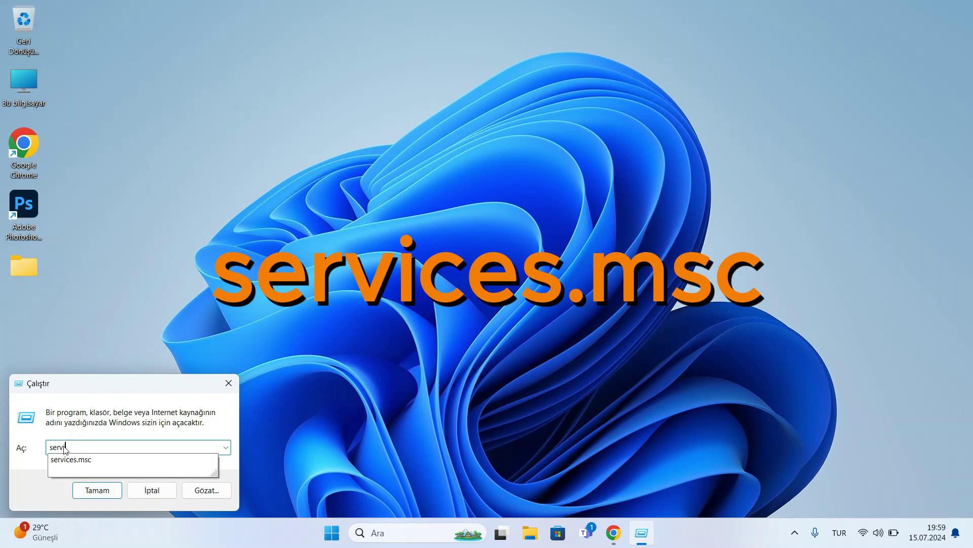
type("ces.msc")
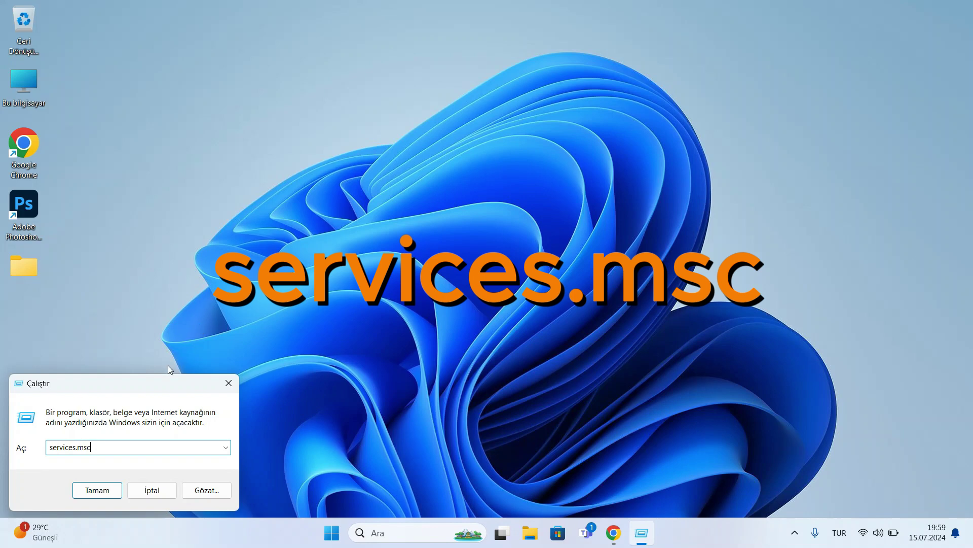
left_click(116, 489)
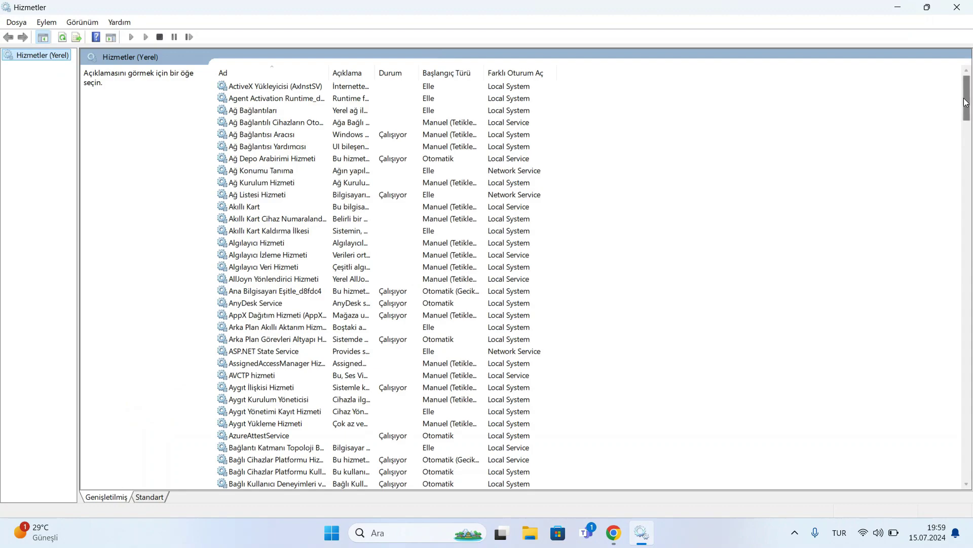
- Restart the Windows Ses service in the services list and close Hizmetler
left_click_drag(969, 97, 962, 479)
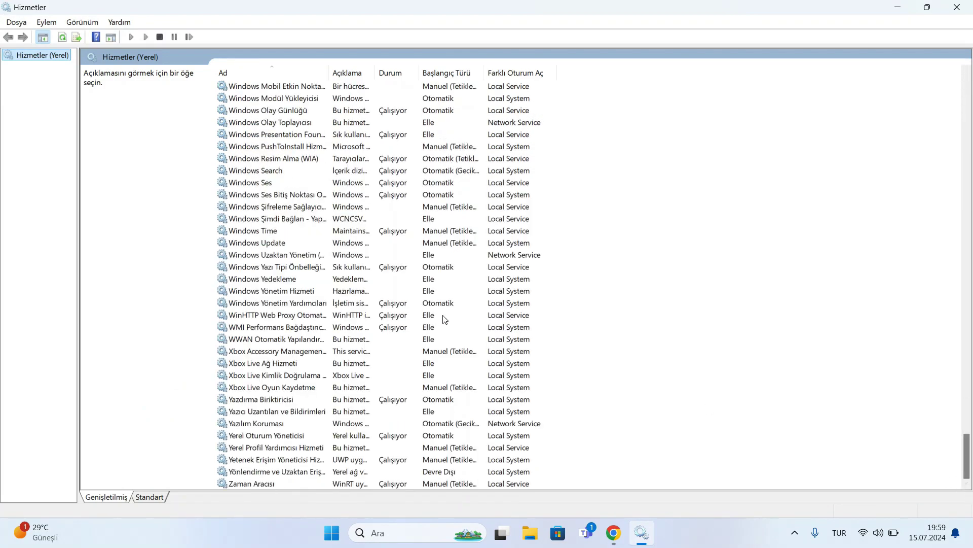
right_click(251, 184)
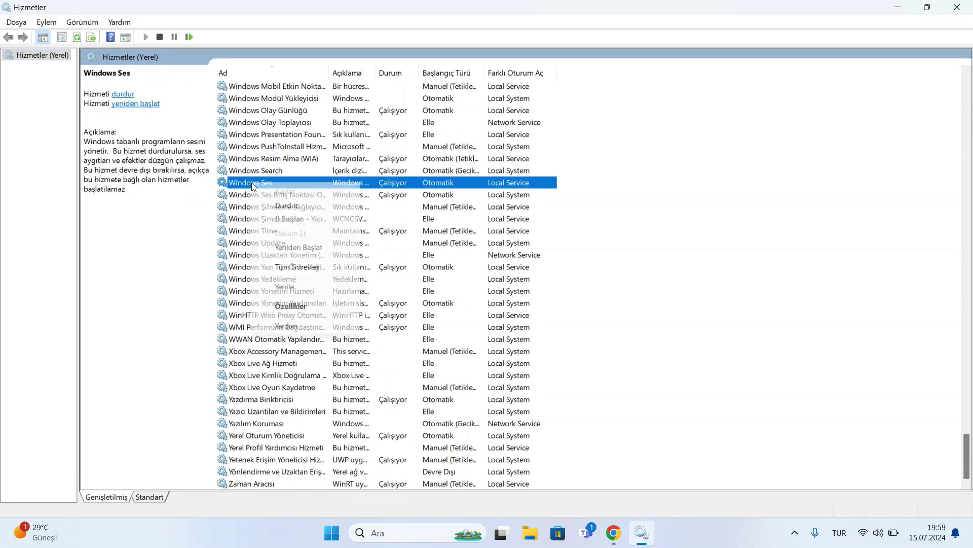
left_click(297, 247)
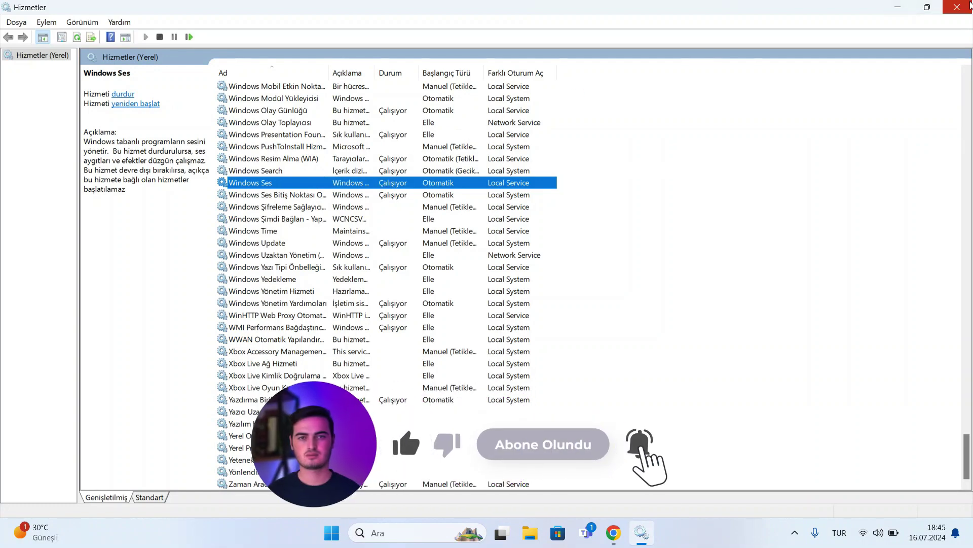
left_click(970, 6)
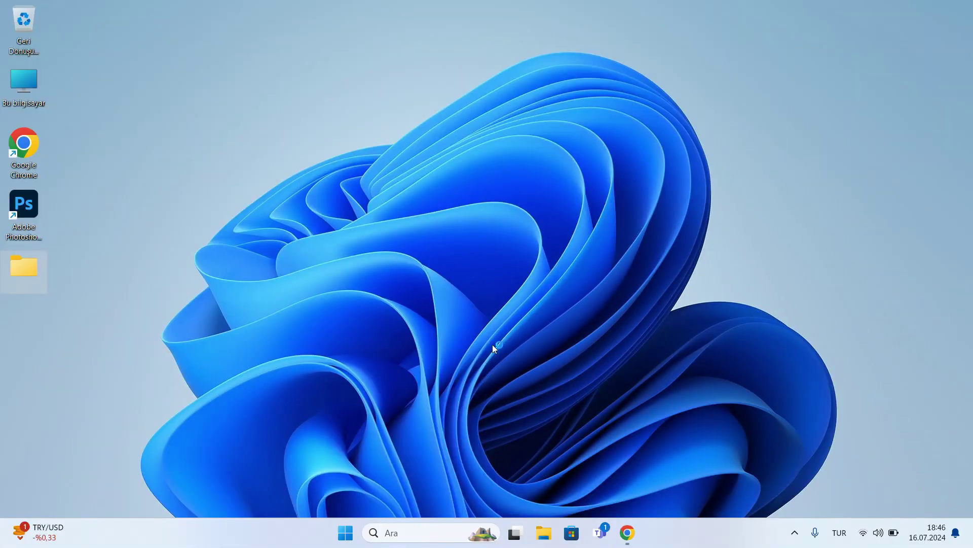
- Open Ayarlar through Windows search, check the Windows Update page for updates, and close Ayarlar
left_click(396, 530)
type("a")
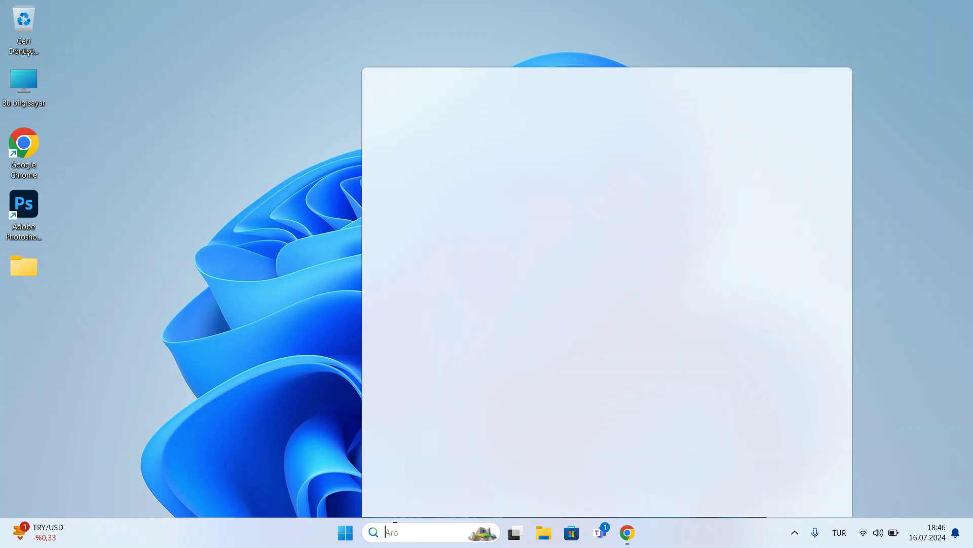
type("yarlar")
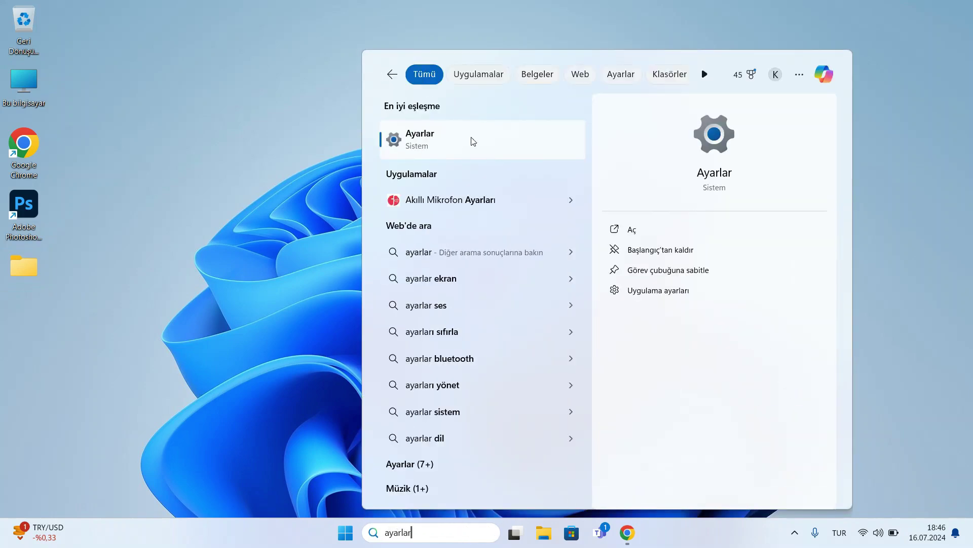
left_click(445, 140)
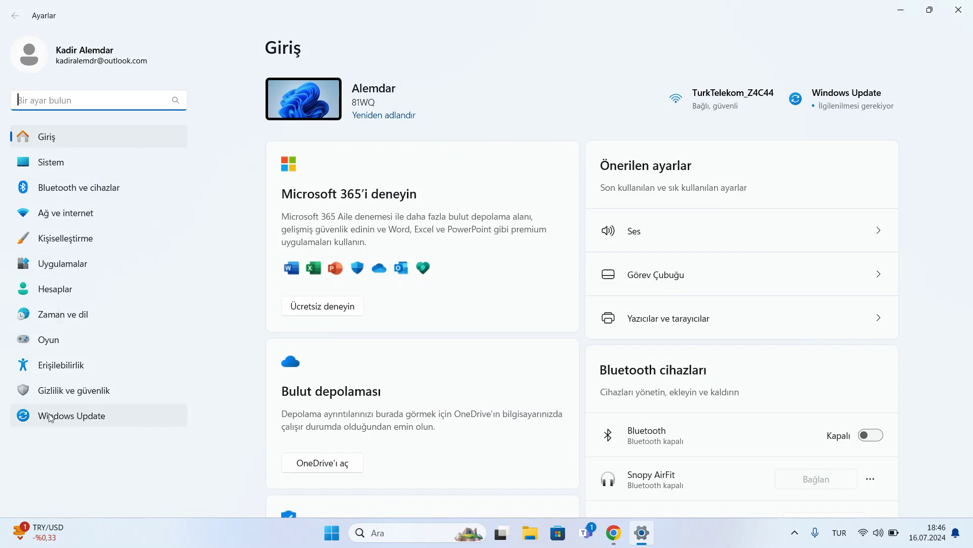
left_click(71, 417)
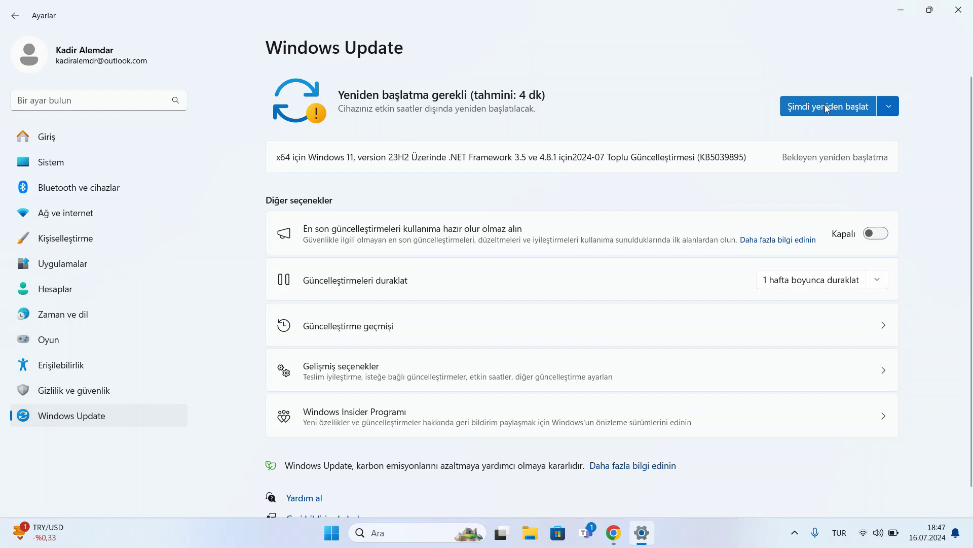
left_click(959, 10)
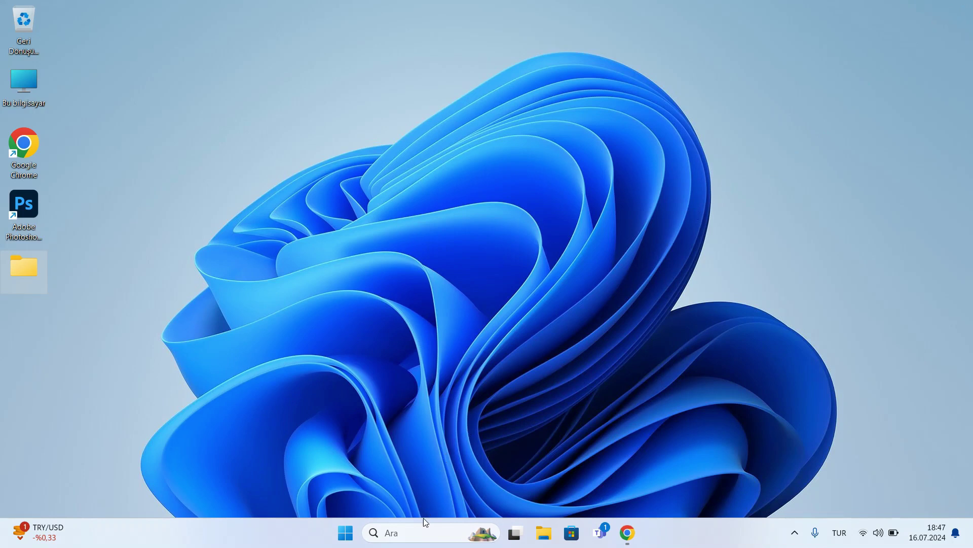
- Search Windows for "ses kartı", open Ses karıştırıcı seçenekleri and view the available Çıkış cihazı options without changing the selection
left_click(426, 530)
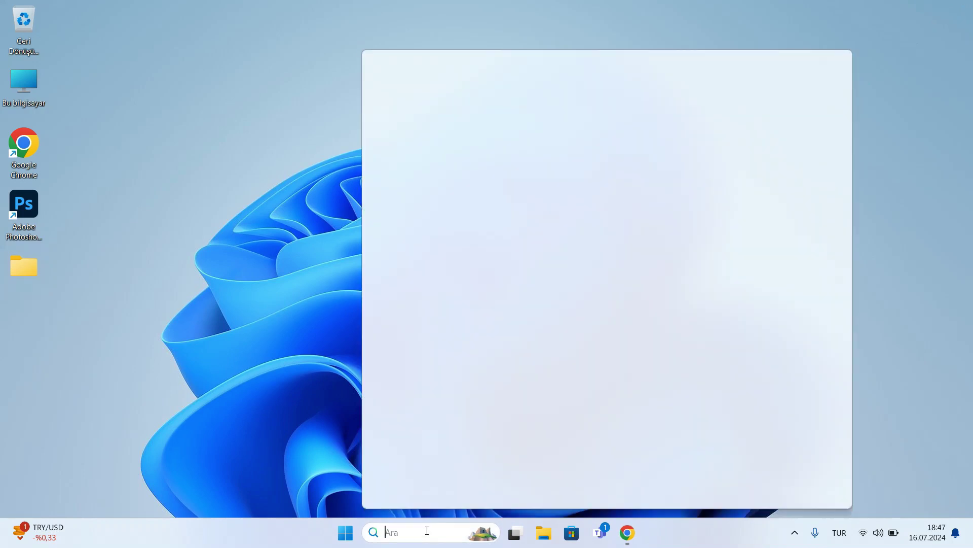
type("ses kartı")
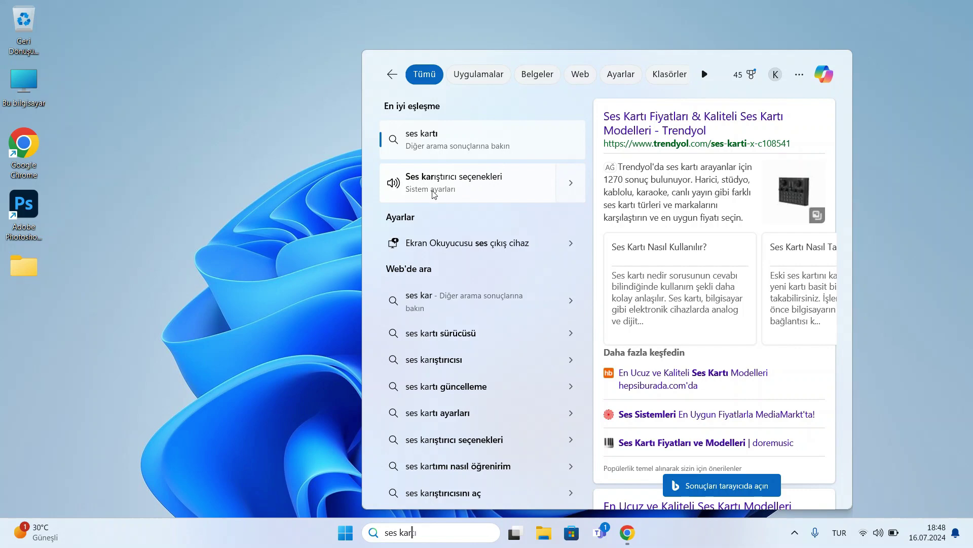
left_click(488, 182)
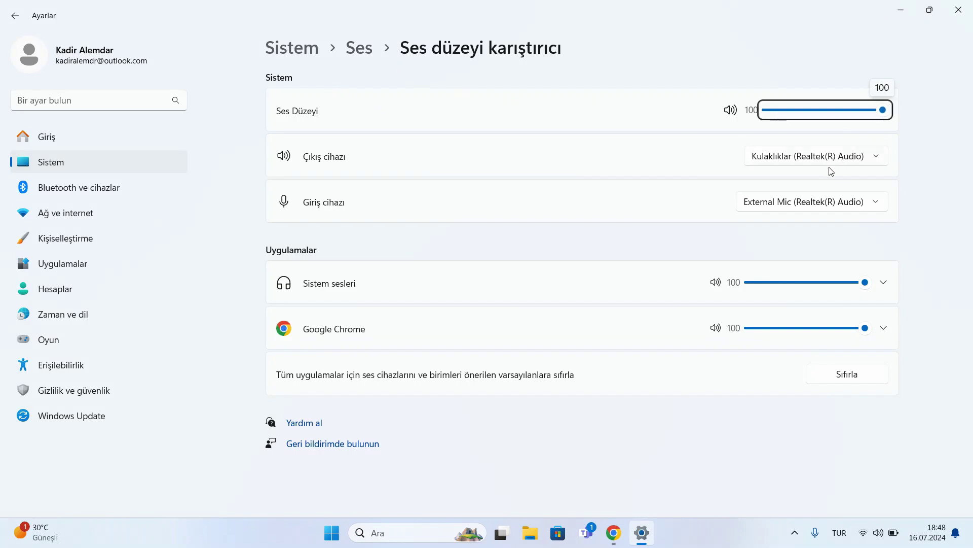
left_click(797, 159)
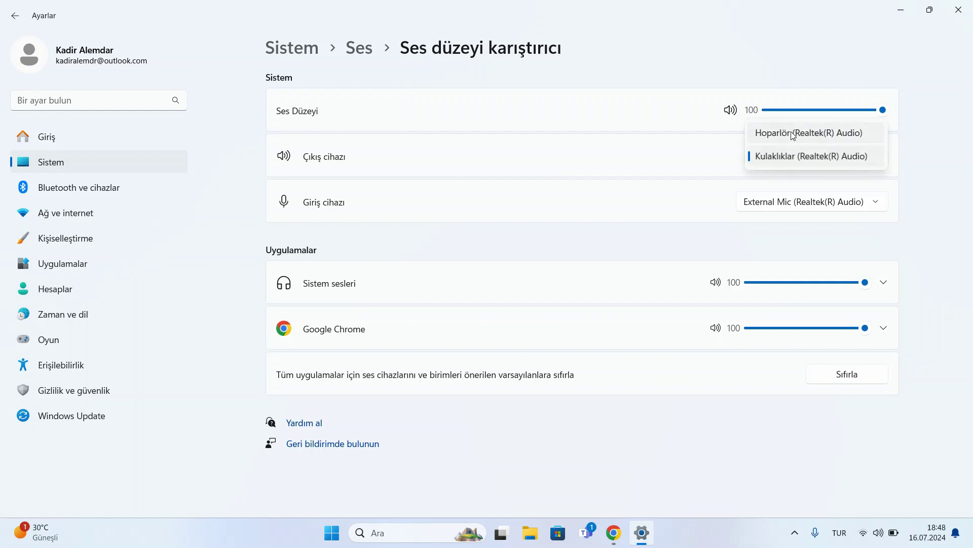
left_click(580, 254)
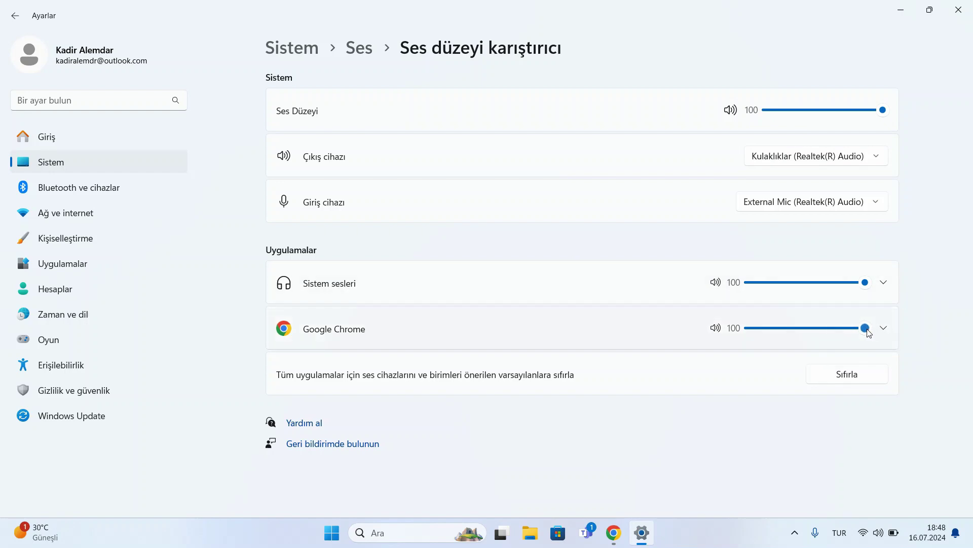
- Lower Google Chrome's volume to 0 in the volume mixer, restore it to 100, and close Ayarlar
left_click_drag(865, 328, 733, 347)
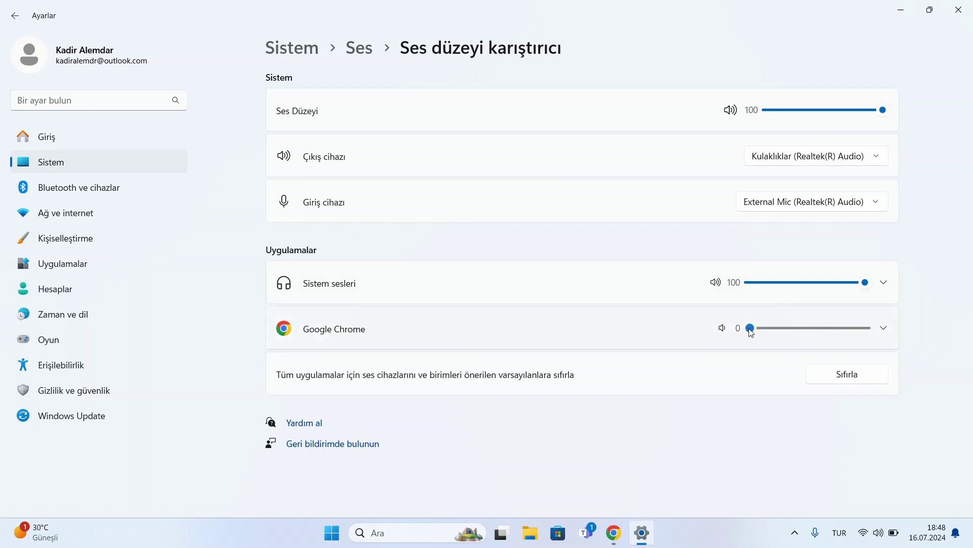
left_click_drag(749, 331, 919, 320)
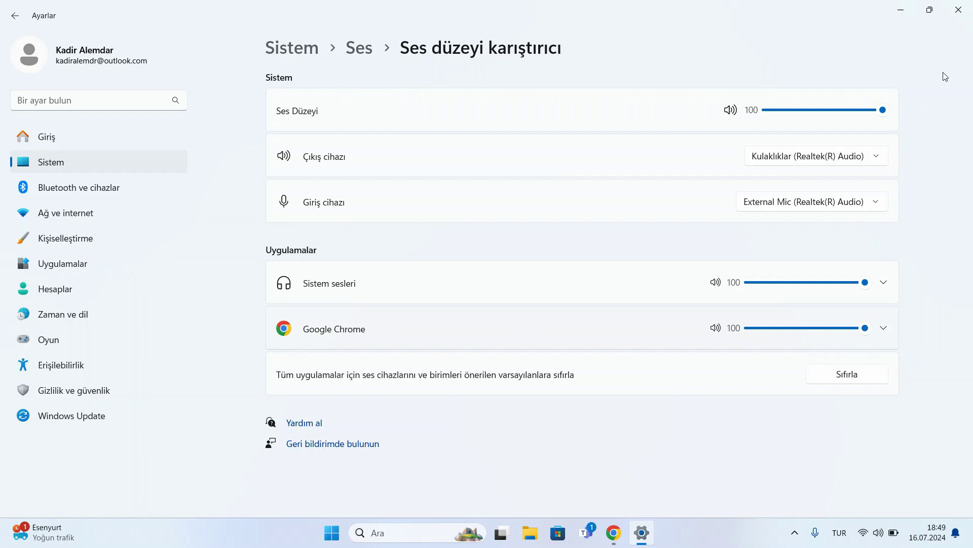
left_click(966, 14)
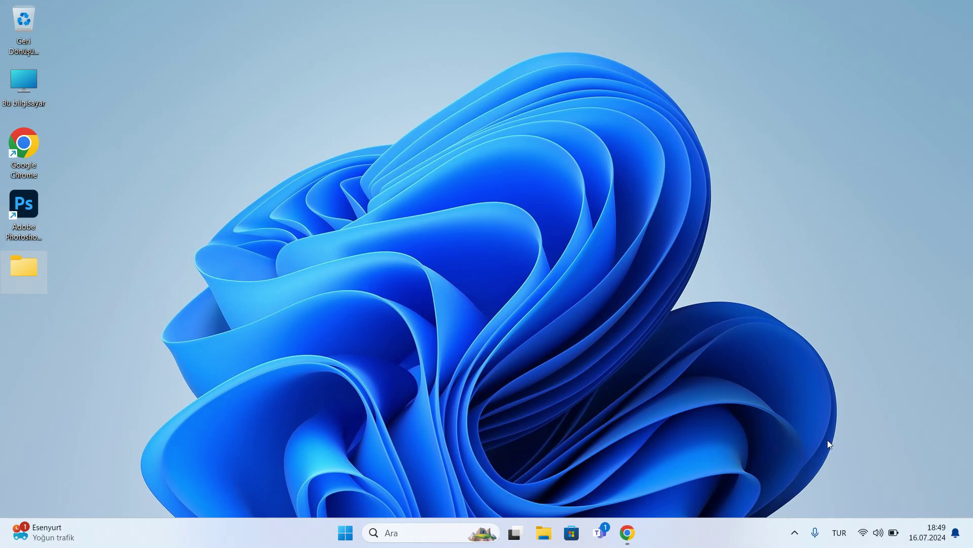
- Check the output devices on the Ses çıkışı page of the quick settings, and close it
left_click(880, 536)
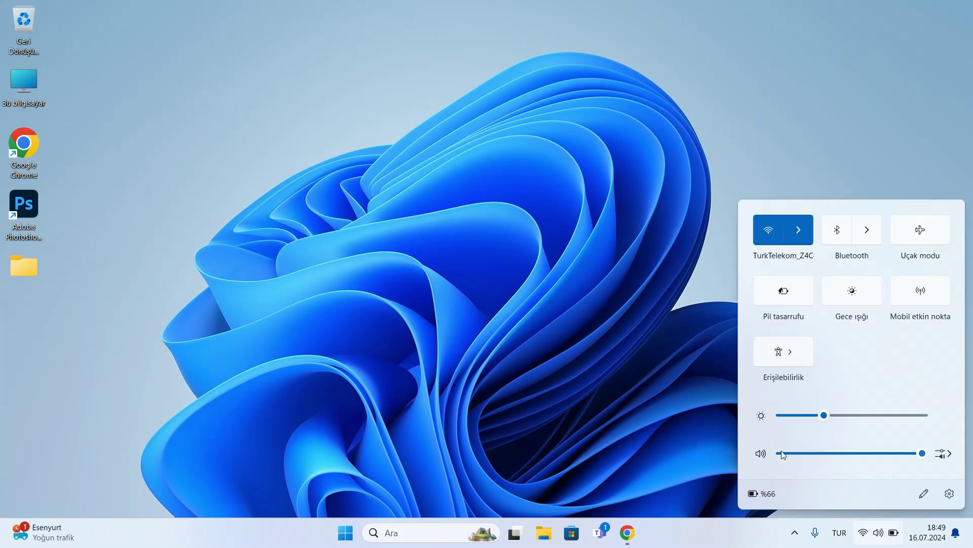
left_click(944, 454)
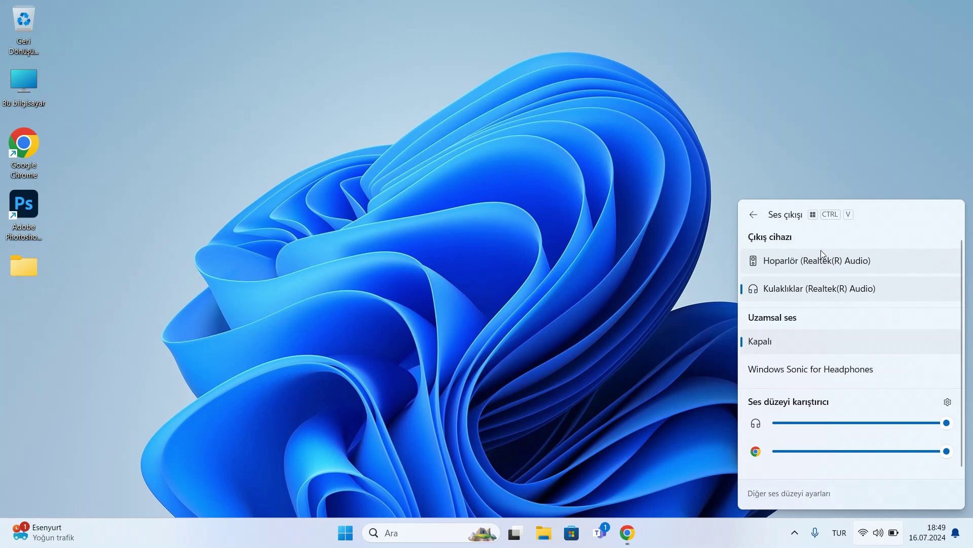
left_click(740, 139)
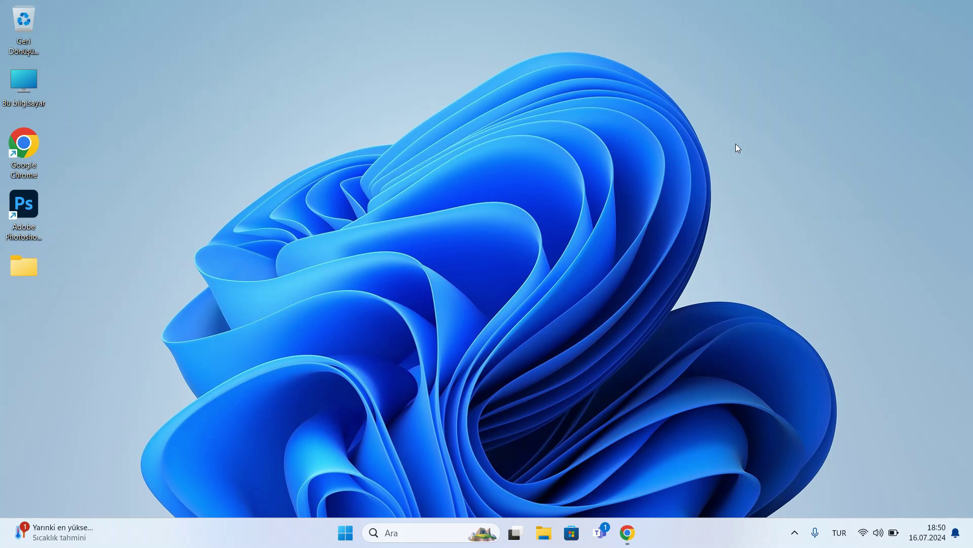
- Open Ayarlar by searching Windows for "ayarlar", and go to the Ses page under Sistem
left_click(409, 525)
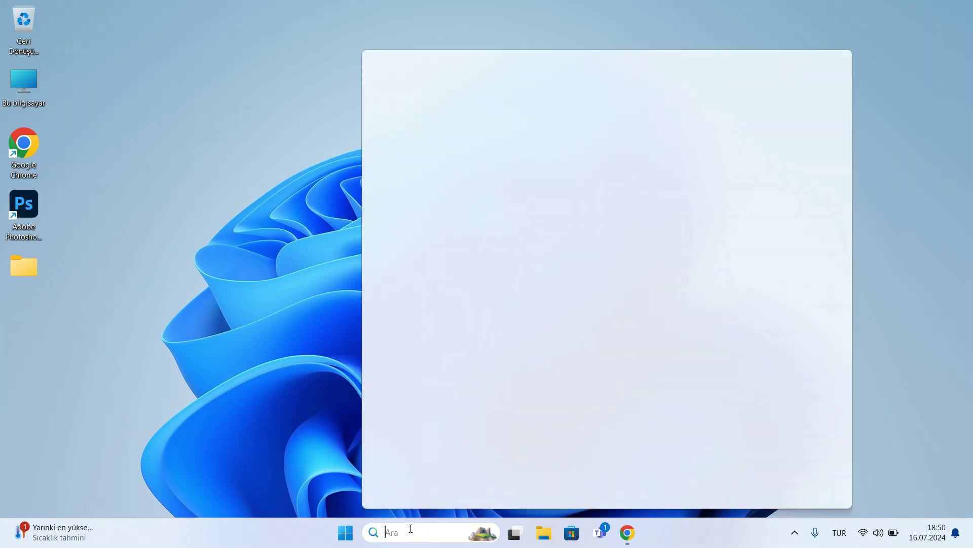
type("ayarlar")
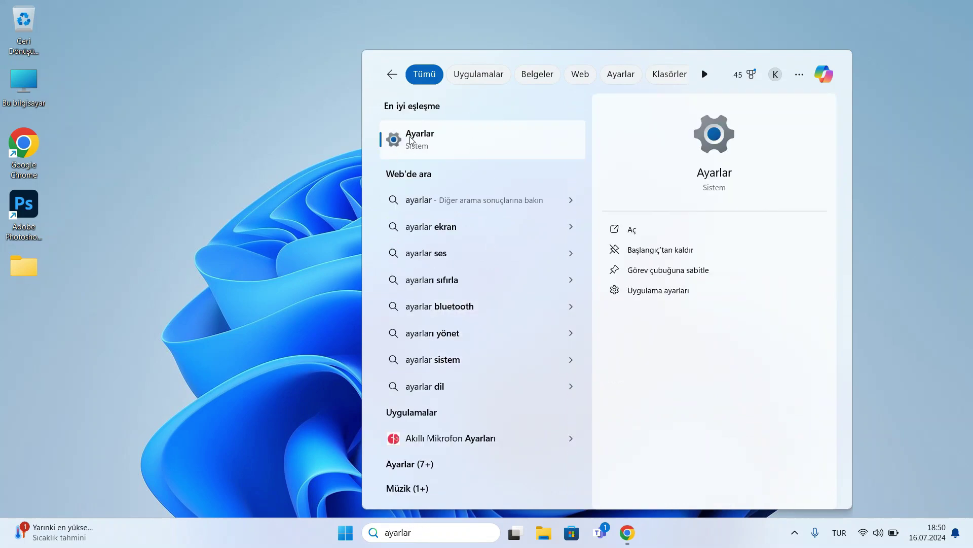
left_click(440, 141)
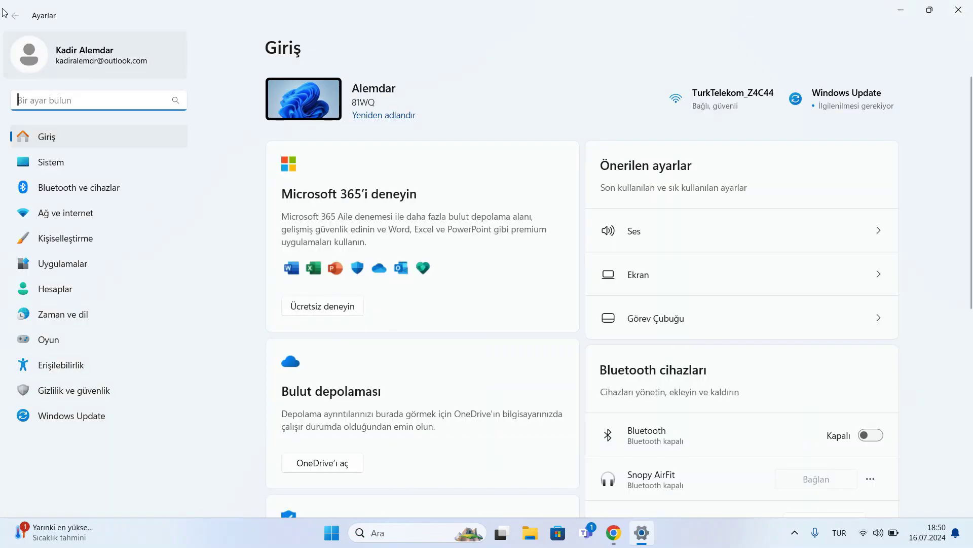
left_click(50, 162)
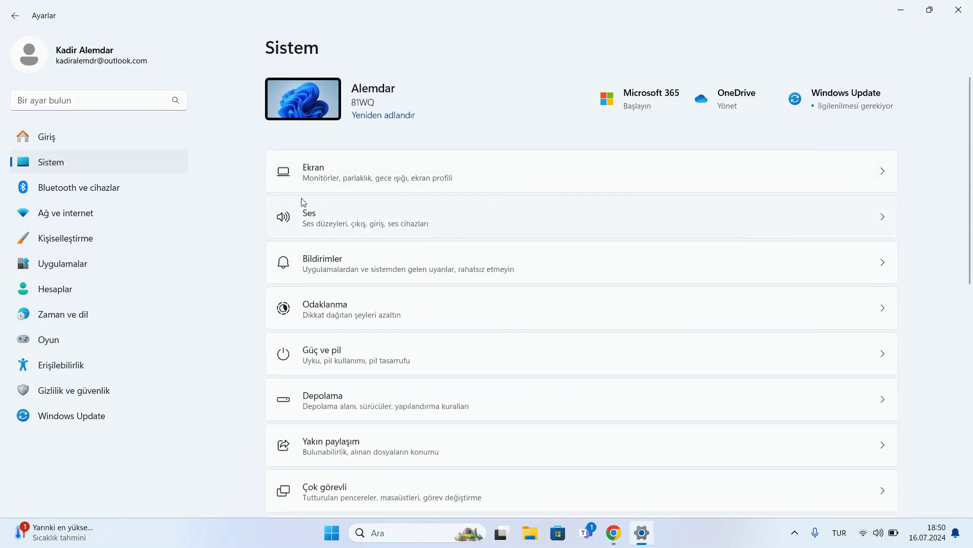
left_click(346, 214)
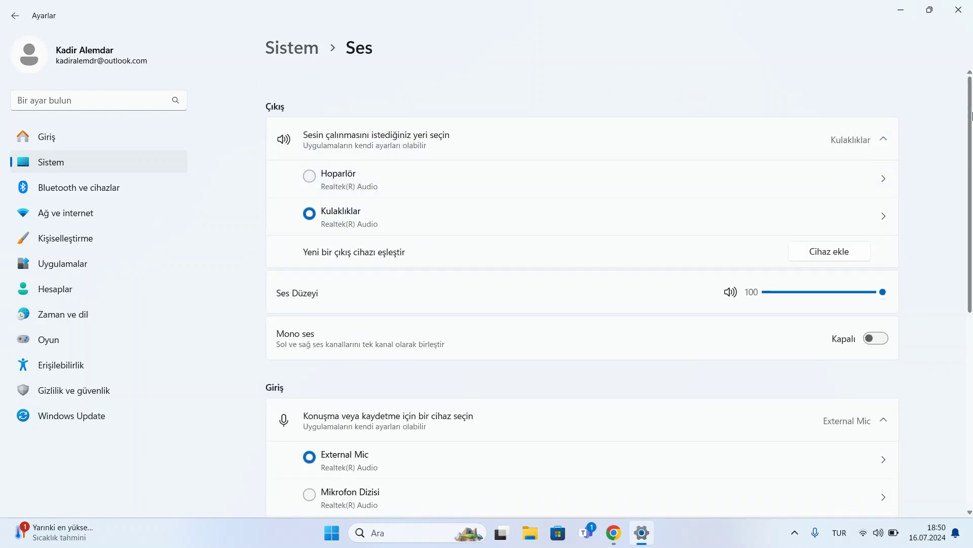
- Check the properties of the Realtek Hoparlör output device under Tüm ses aygıtları, and close Ayarlar
scroll(942, 233, "down", 7)
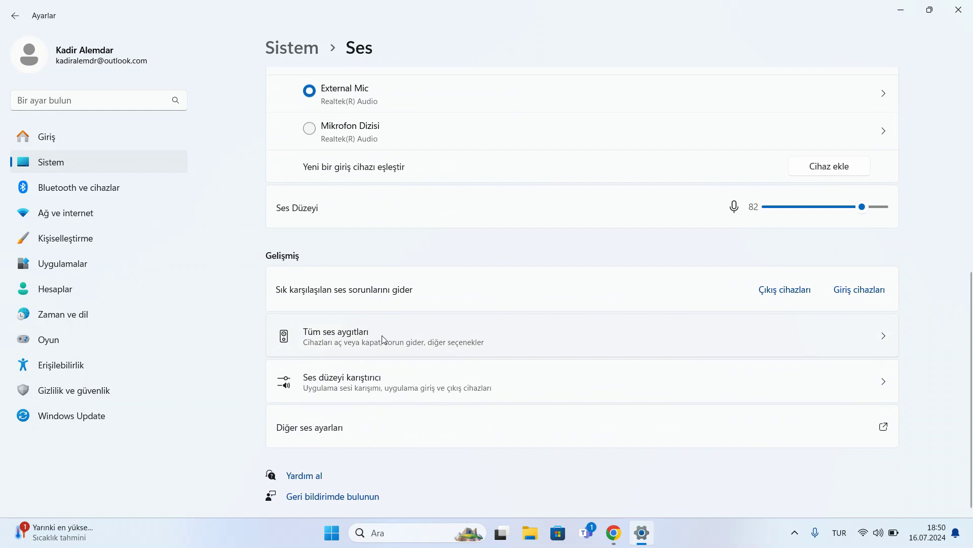
left_click(394, 341)
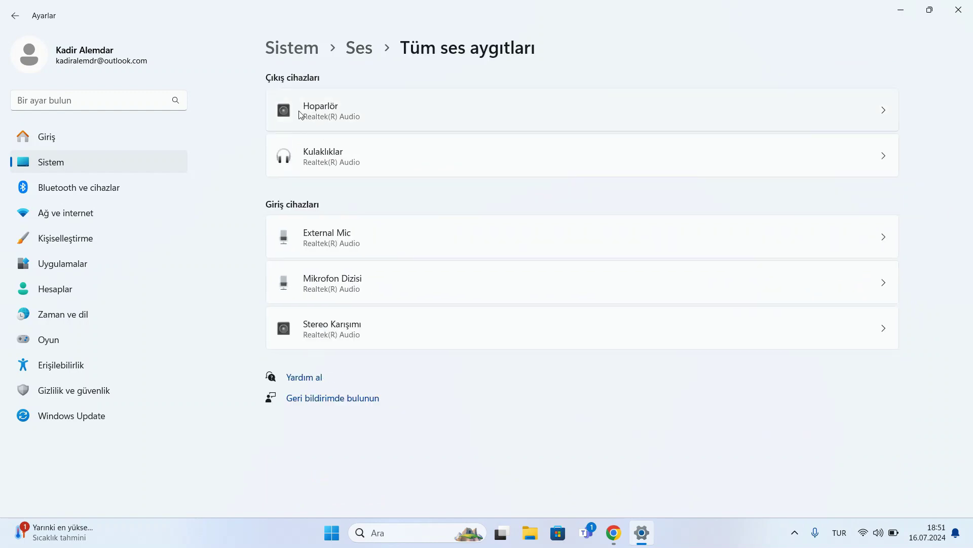
left_click(343, 109)
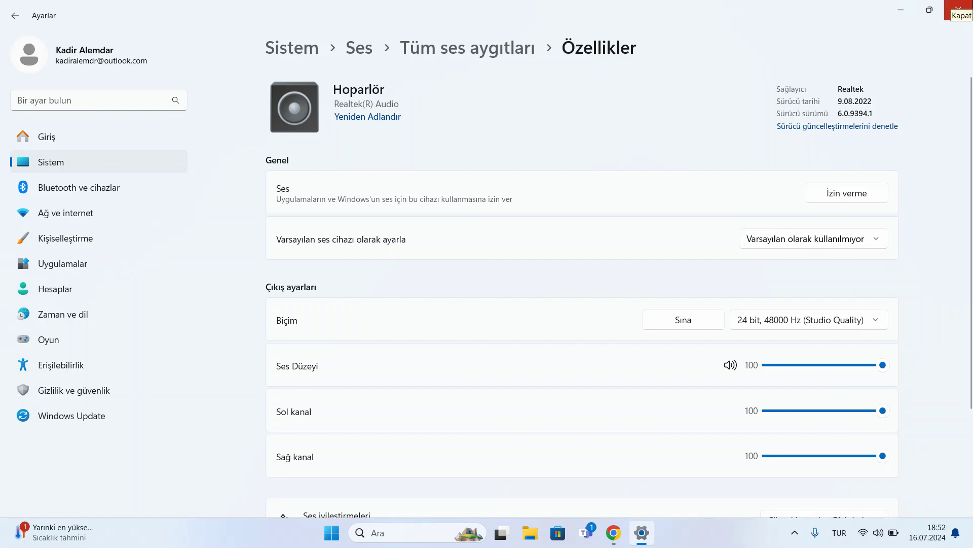
left_click(959, 10)
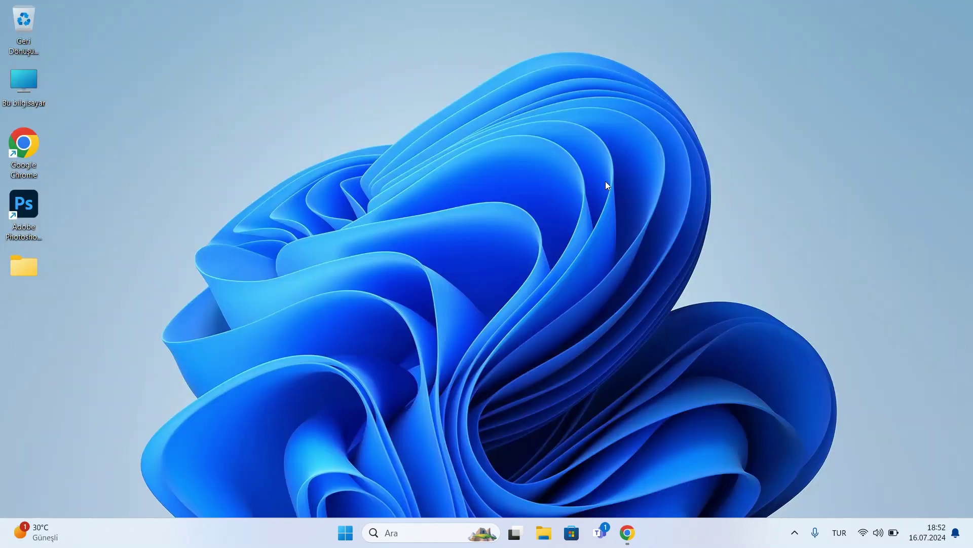